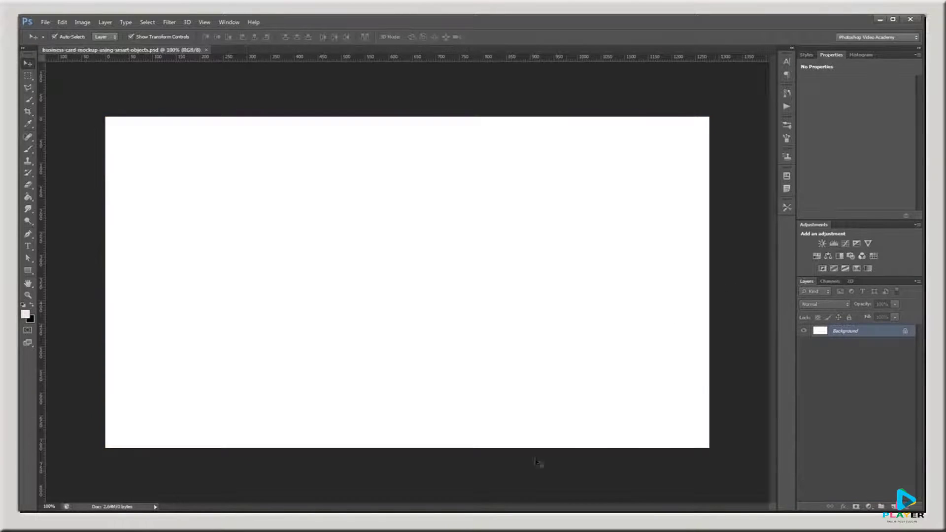
Step: Switch to the Project Files folder and view reference-image.jpg to examine the two-card business card layout
key(alt+Tab)
double_click(404, 202)
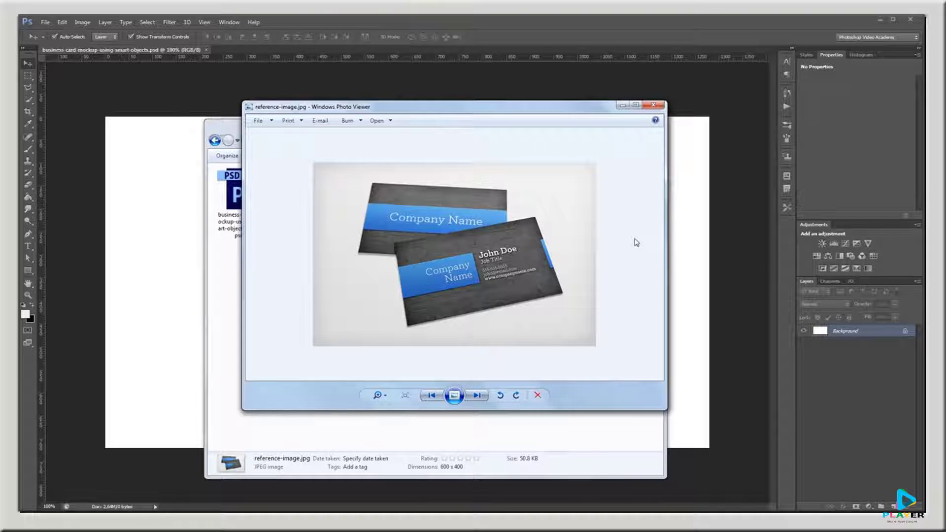
click(653, 105)
click(660, 88)
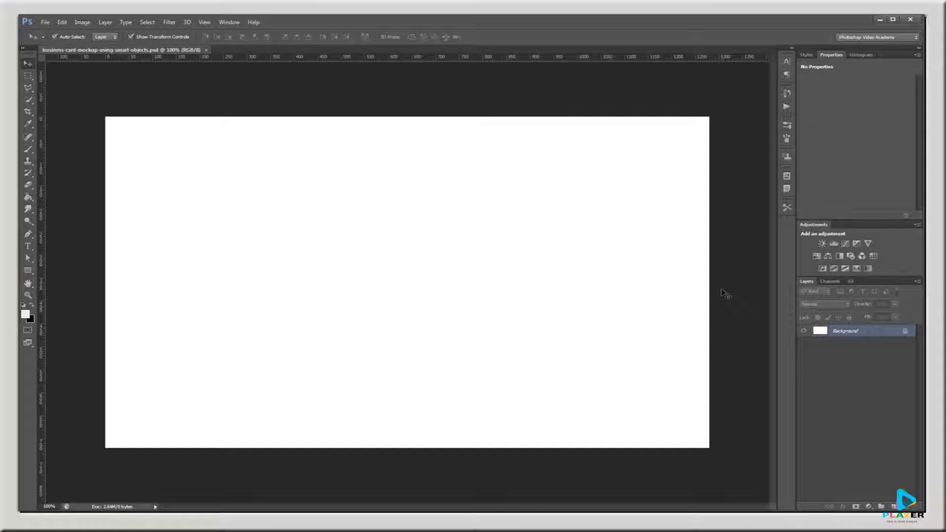
Step: Open wood-0007.jpg from the Project Files folder, copy the whole texture into the mockup document, and close the texture file
key(alt+Tab)
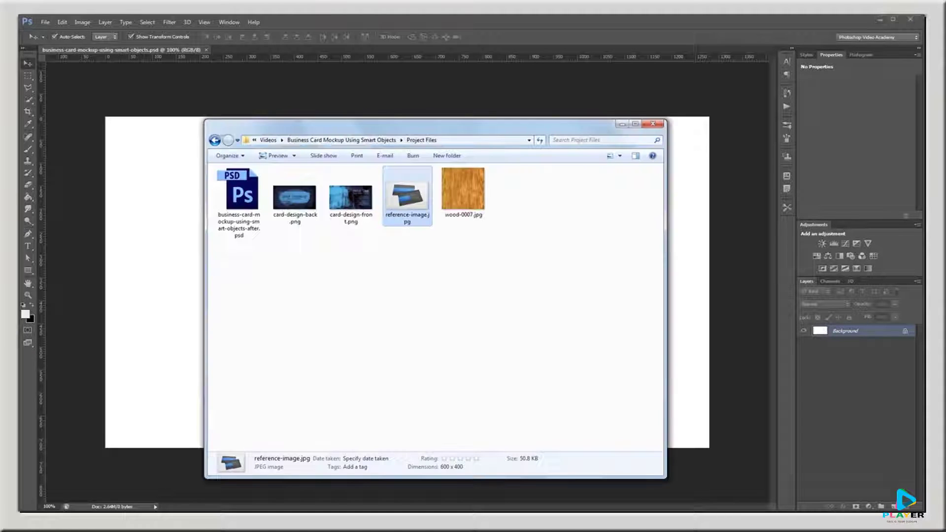
click(468, 186)
drag(468, 186, 21, 438)
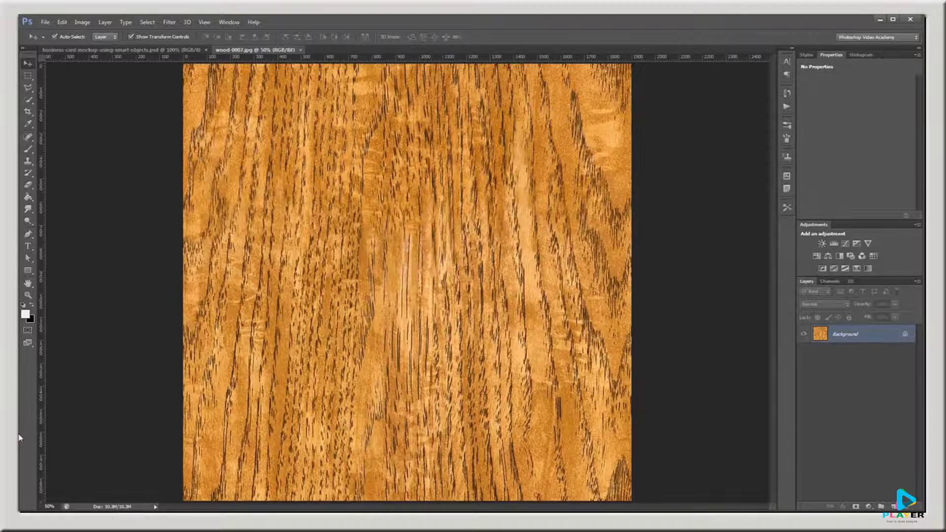
key(ctrl+a)
key(ctrl+Tab)
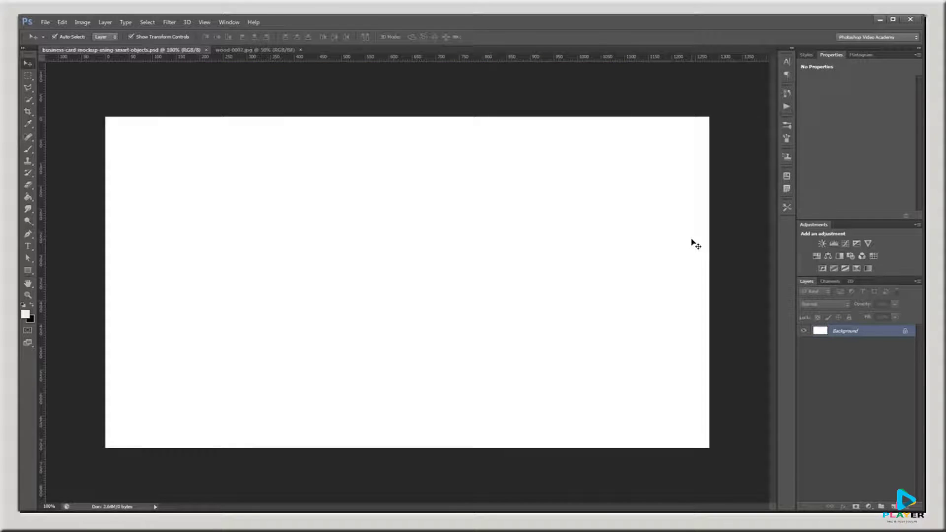
key(ctrl+v)
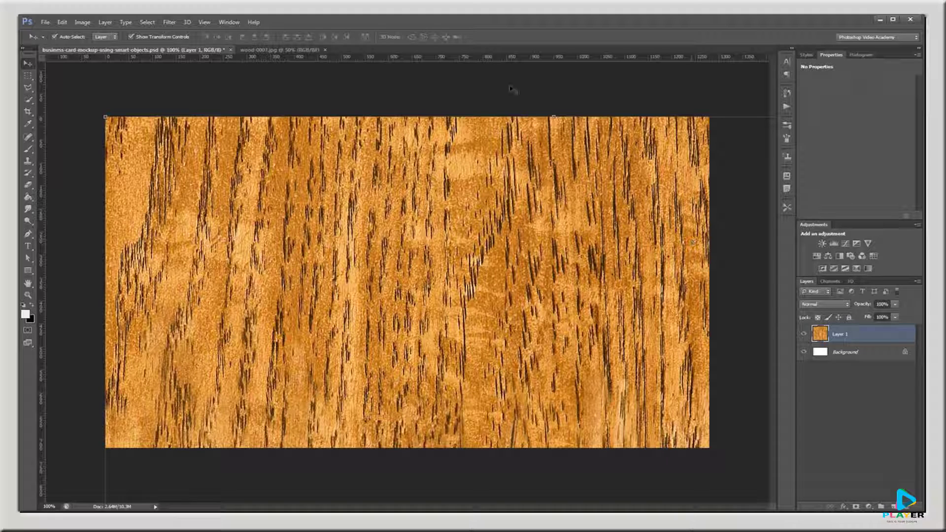
click(326, 49)
Step: Convert the pasted wood layer to a smart object and rename it Background
right_click(871, 331)
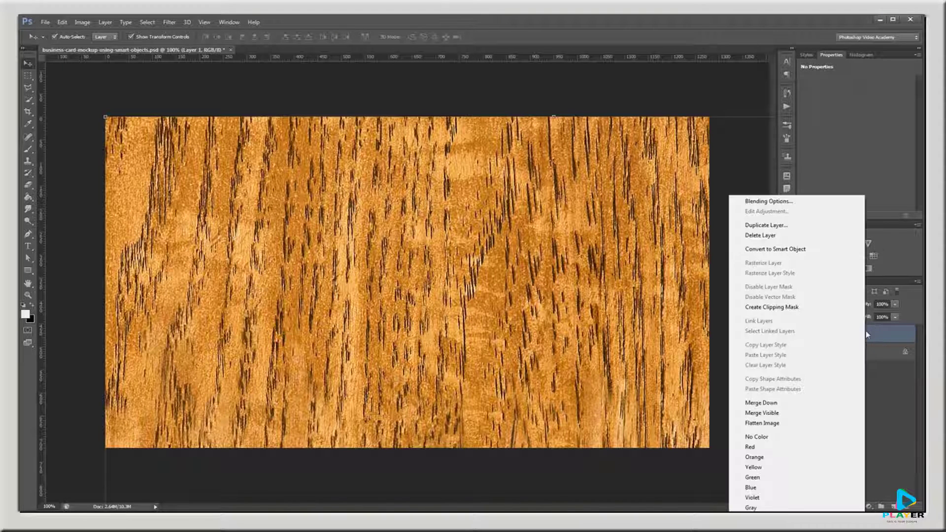
click(799, 249)
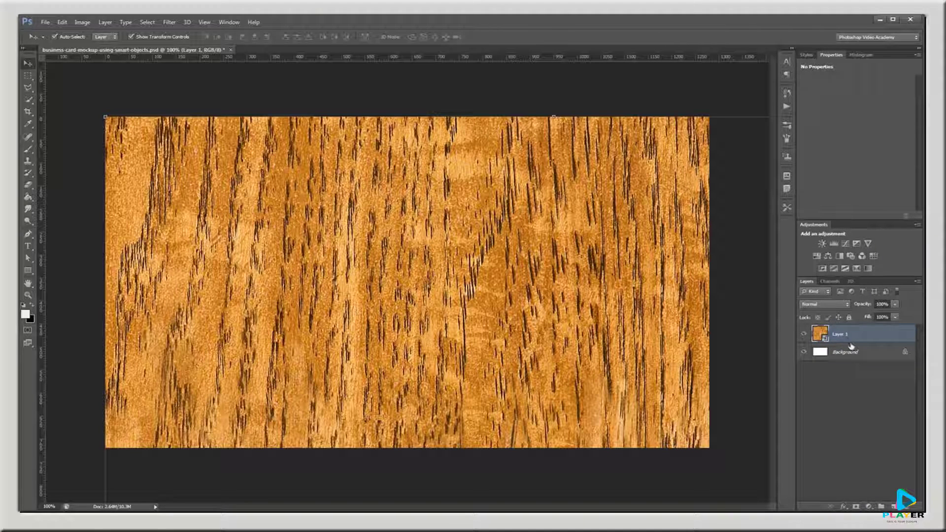
double_click(840, 334)
text(Background)
key(Return)
Step: Rotate the wood layer 30° clockwise with Free Transform and reposition it to cover the whole canvas
scroll(407, 297, down, 3)
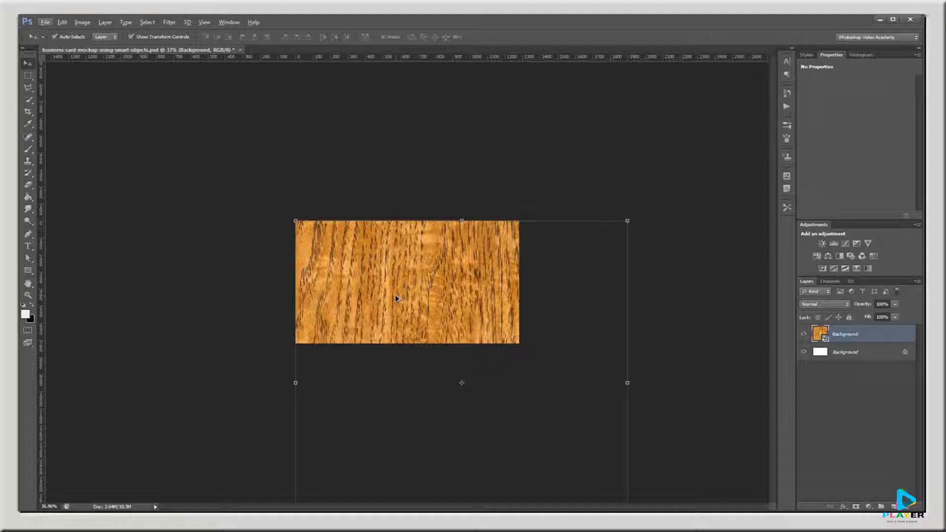
key(ctrl+t)
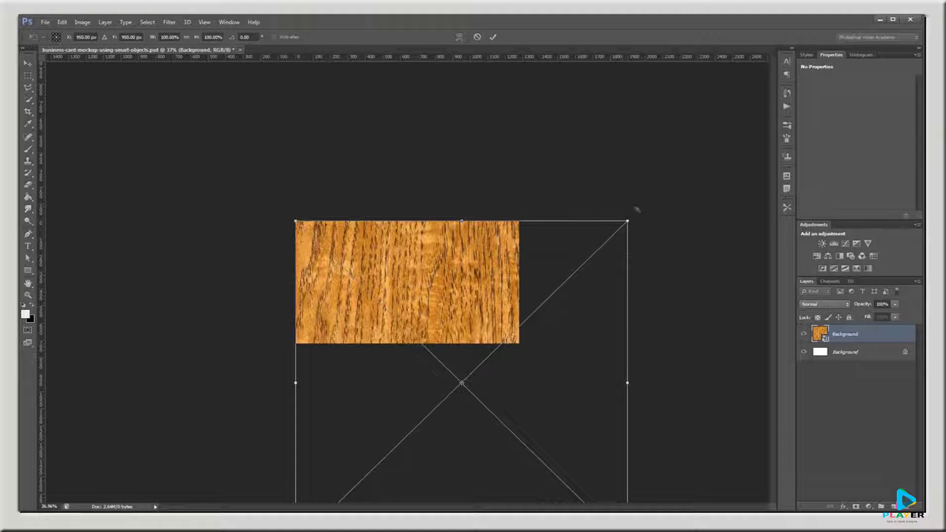
drag(639, 205, 675, 318)
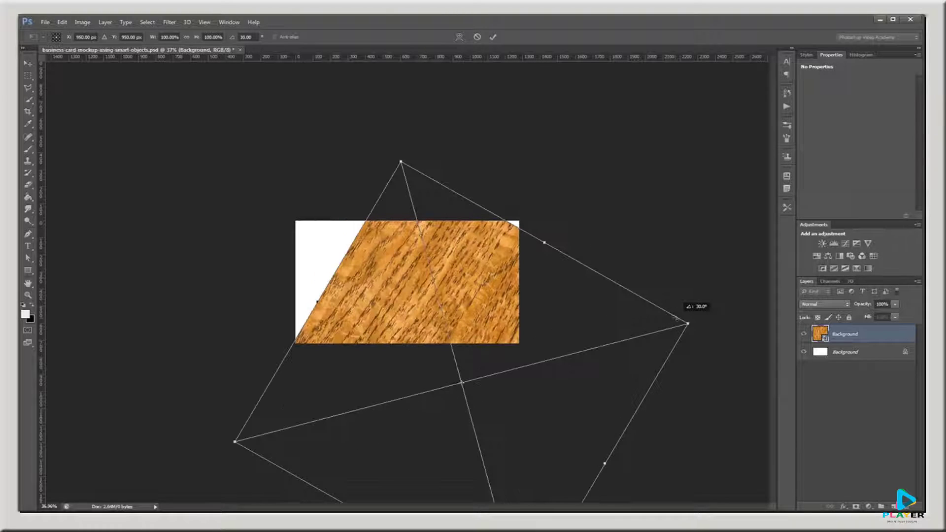
drag(499, 323, 443, 238)
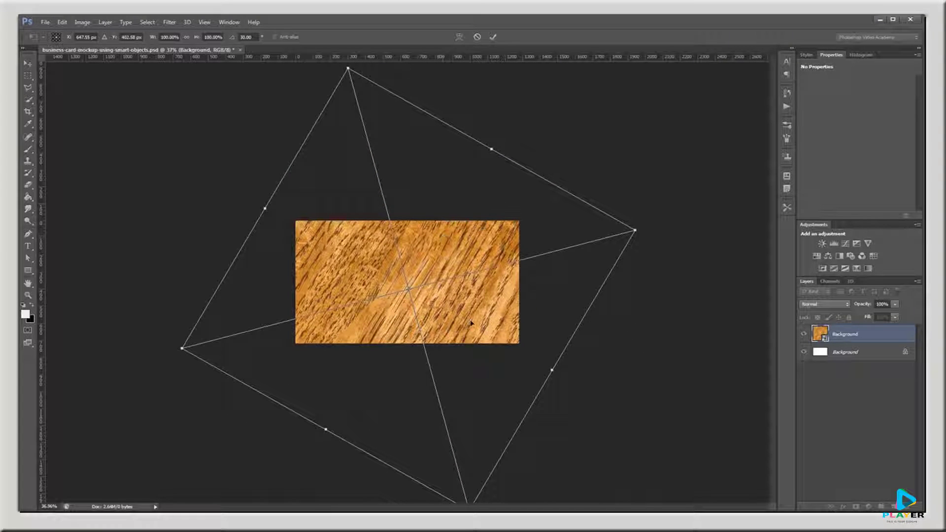
Step: Distort the wood texture by pulling its uppermost corner inward toward the canvas
right_click(447, 276)
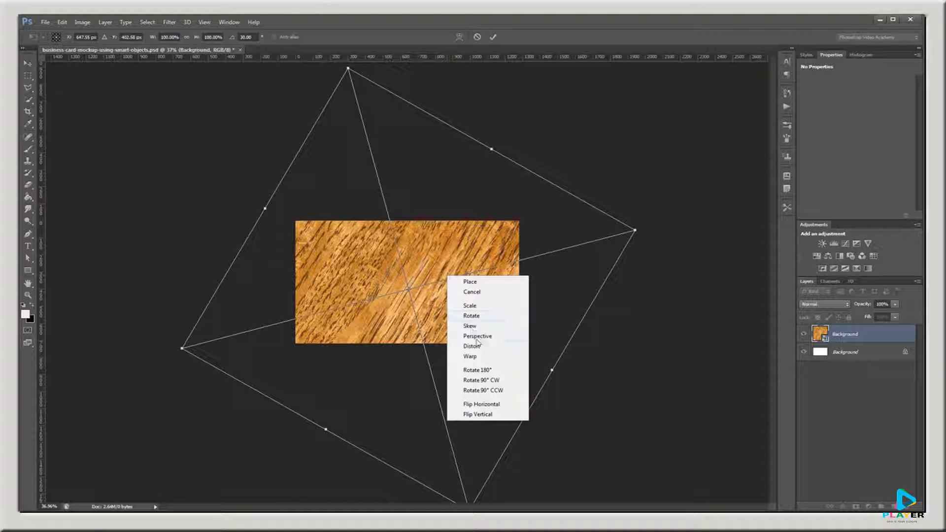
click(477, 347)
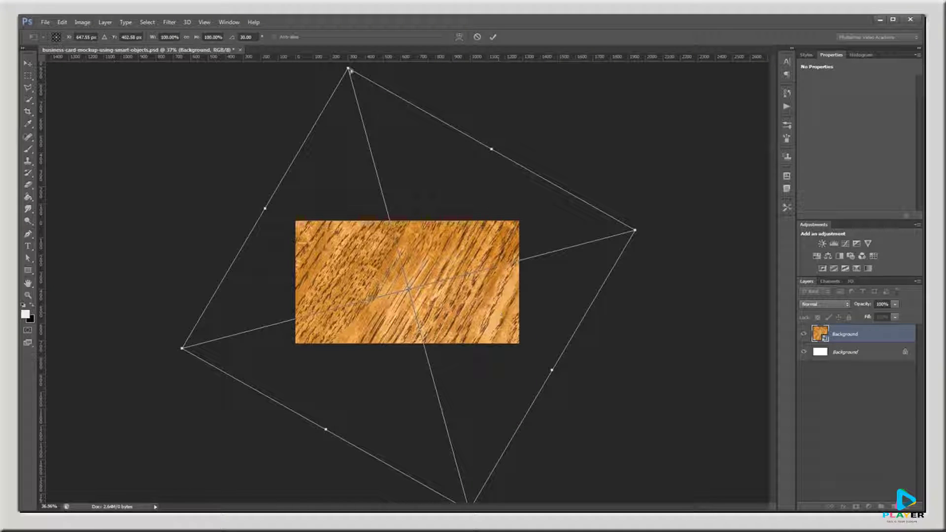
drag(350, 70, 369, 125)
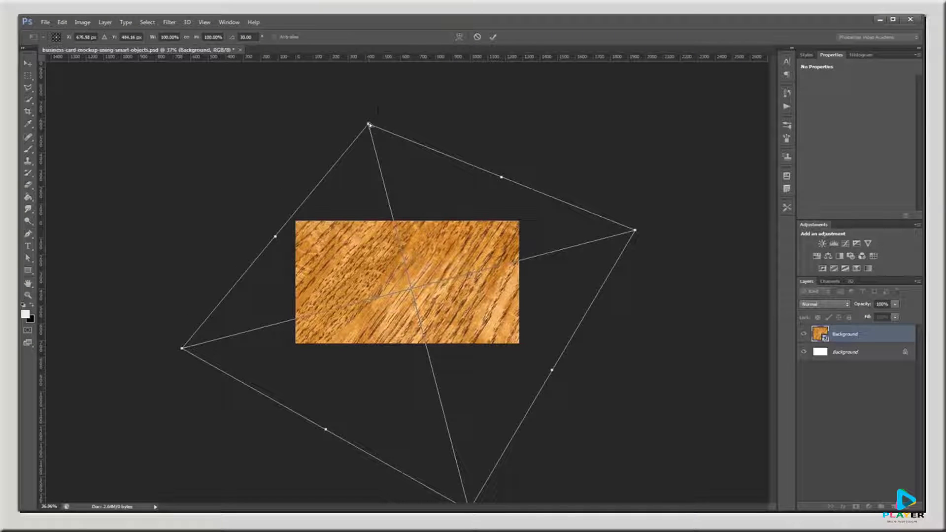
Step: Scale the wood texture to about 87%, reposition it to keep covering the canvas, and apply the transformation
right_click(439, 261)
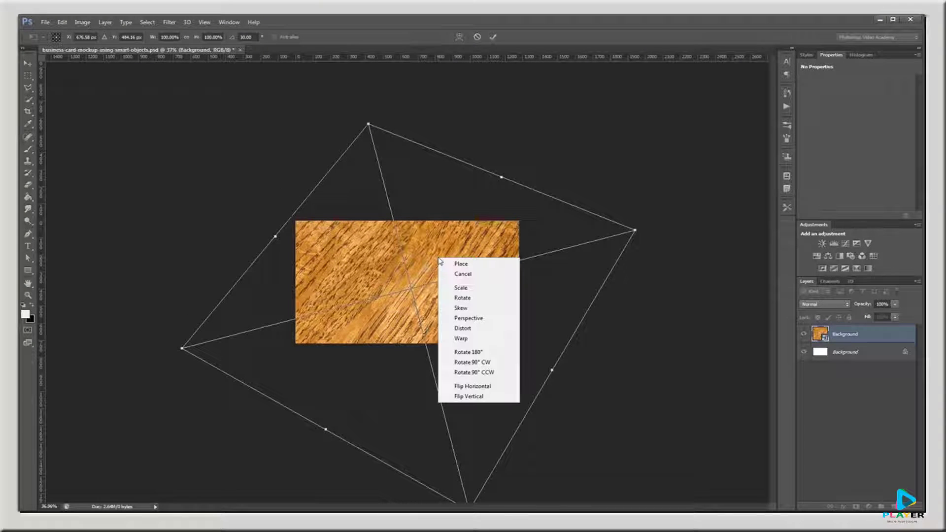
click(475, 288)
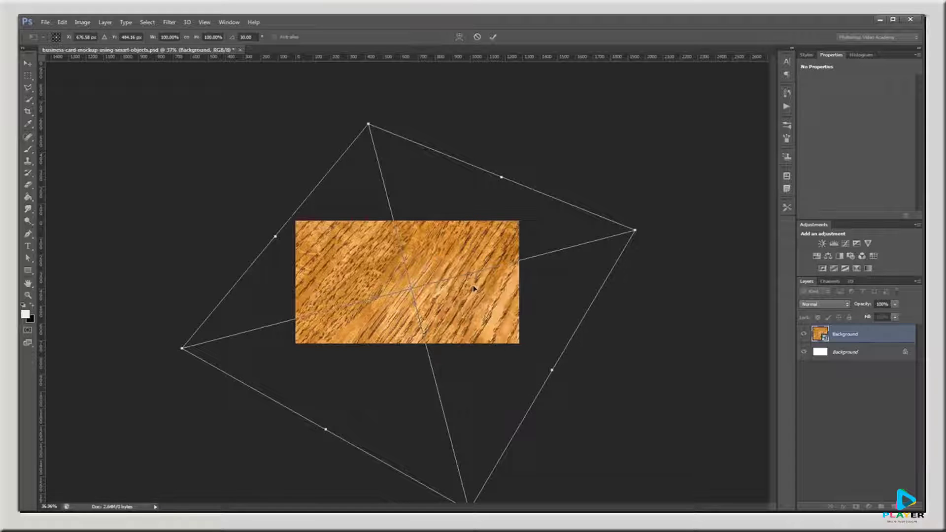
drag(631, 234, 584, 262)
drag(445, 310, 458, 297)
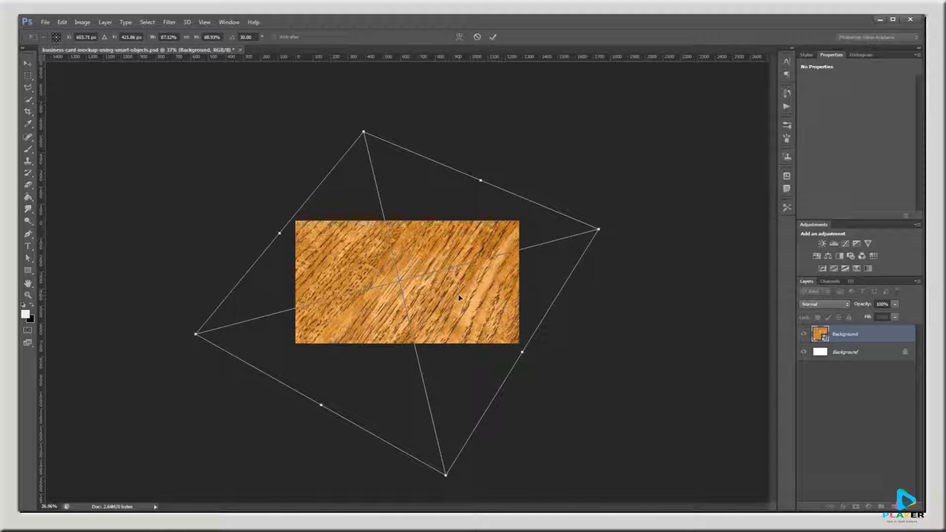
key(Return)
key(ctrl+1)
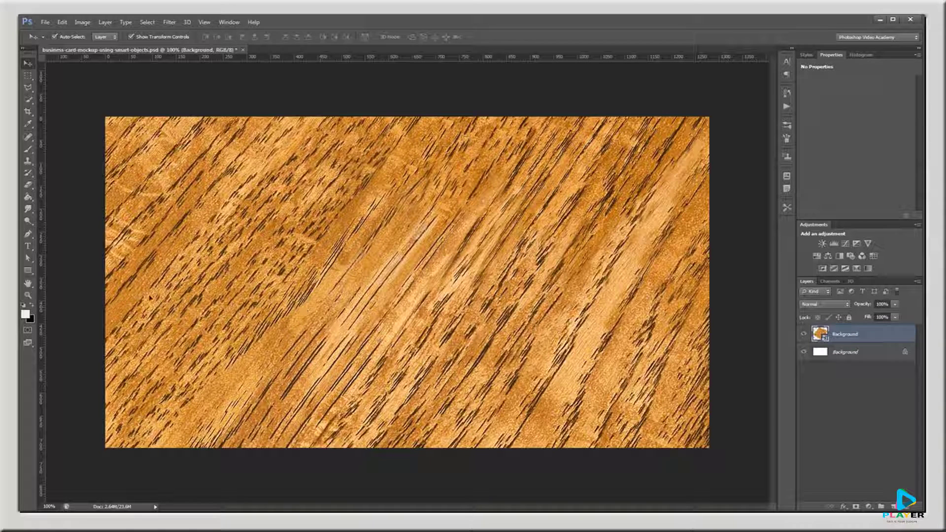
Step: Create a 1050 × 600 px rectangle shape and center it over the wood background
click(27, 272)
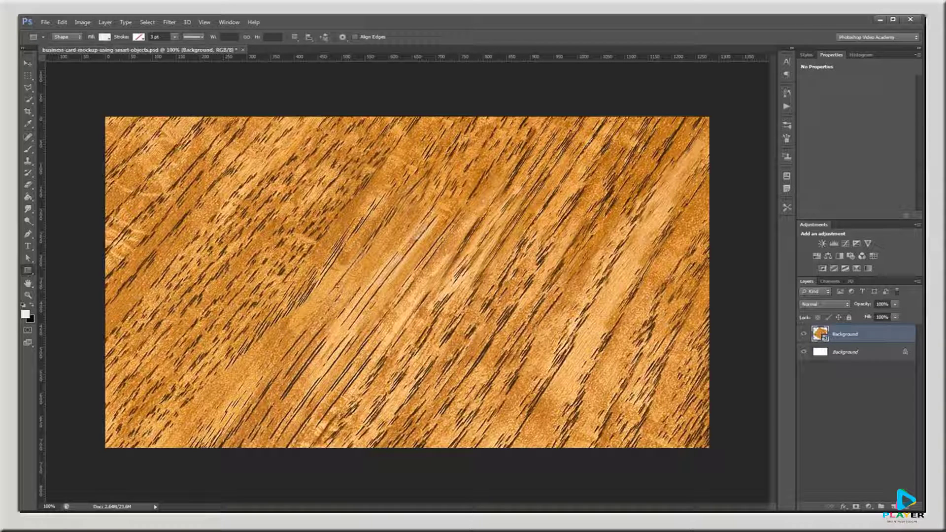
click(350, 286)
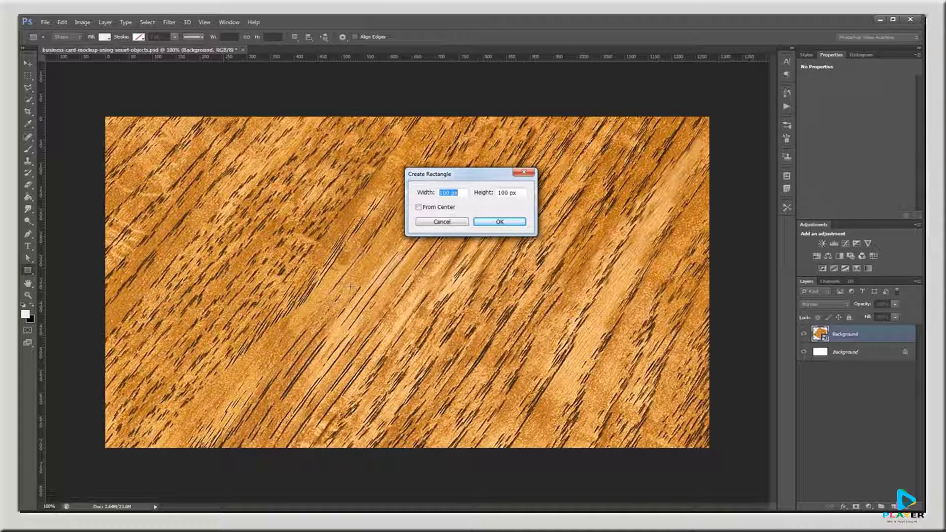
text(1050)
key(Tab)
text(600px)
key(Return)
key(v)
drag(431, 319, 239, 178)
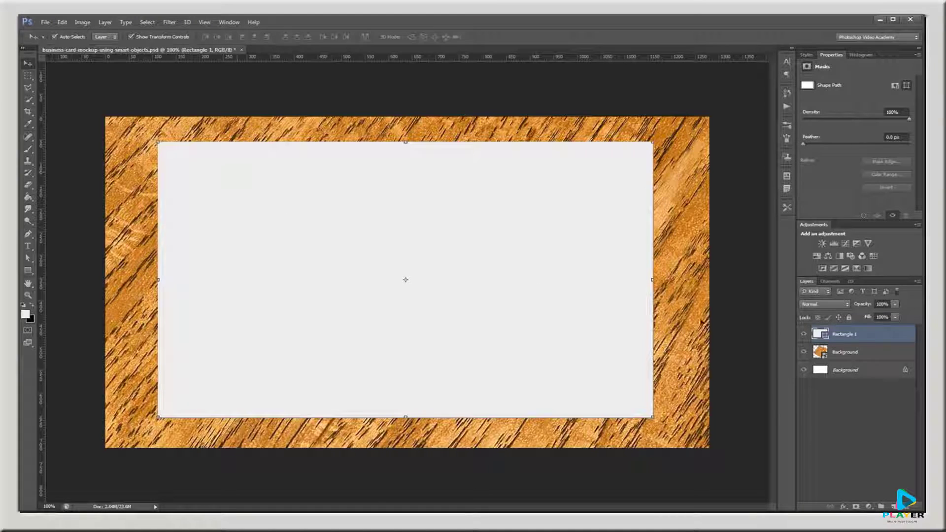
Step: Convert the rectangle layer to a smart object and rename it Card Back
right_click(865, 337)
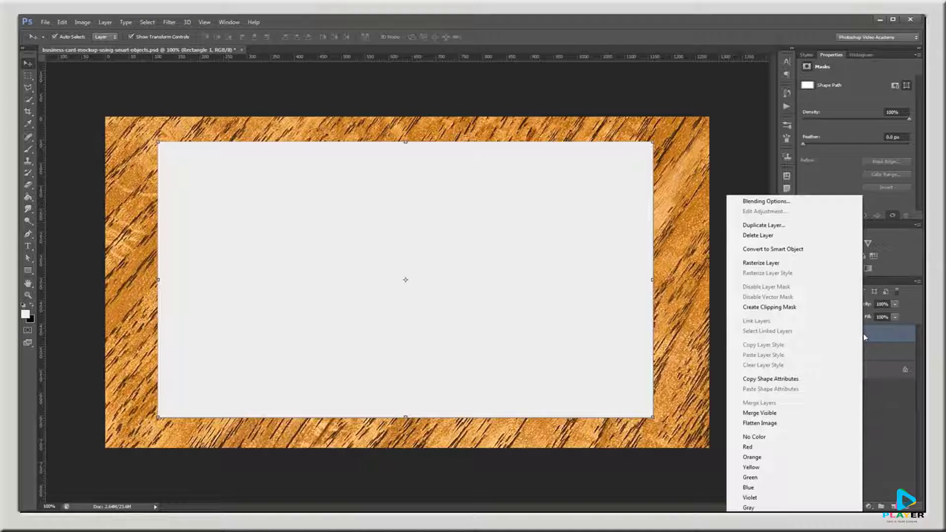
click(791, 249)
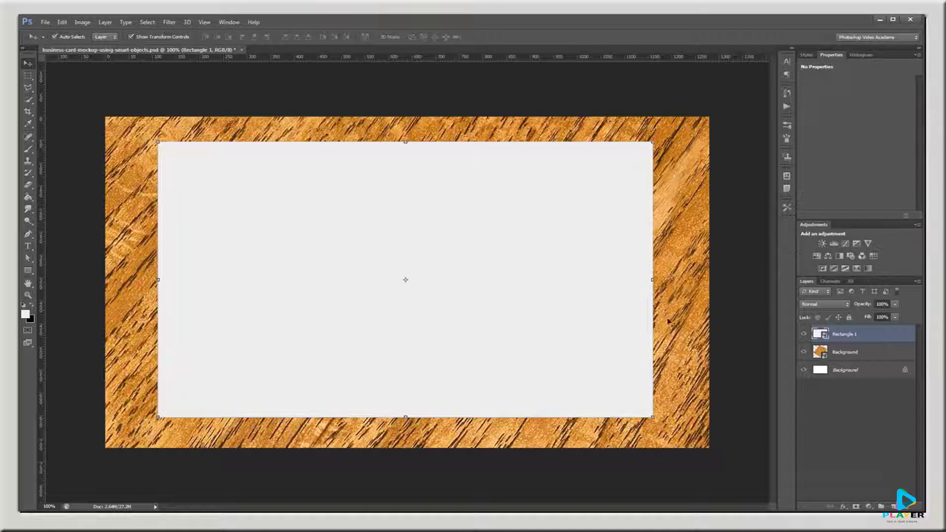
double_click(848, 335)
text(Card Back)
key(Return)
Step: Open the Card Back smart object's contents and add the text BACK in black
double_click(821, 334)
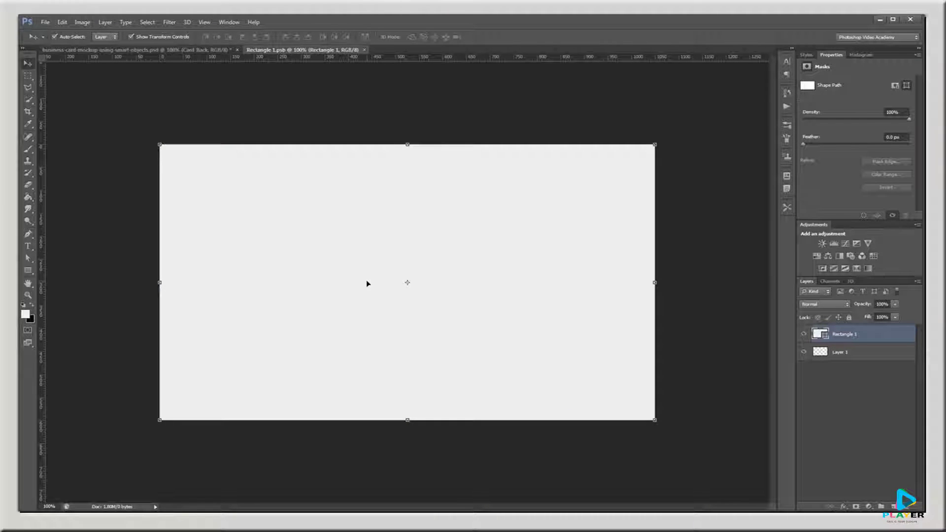
key(d)
key(t)
click(360, 308)
text(BACK)
key(ctrl+Return)
Step: Enlarge the BACK text at the center of the card, then close the smart object's contents with the changes saved
key(v)
key(ctrl+t)
drag(373, 300, 519, 228)
drag(476, 262, 447, 280)
key(Return)
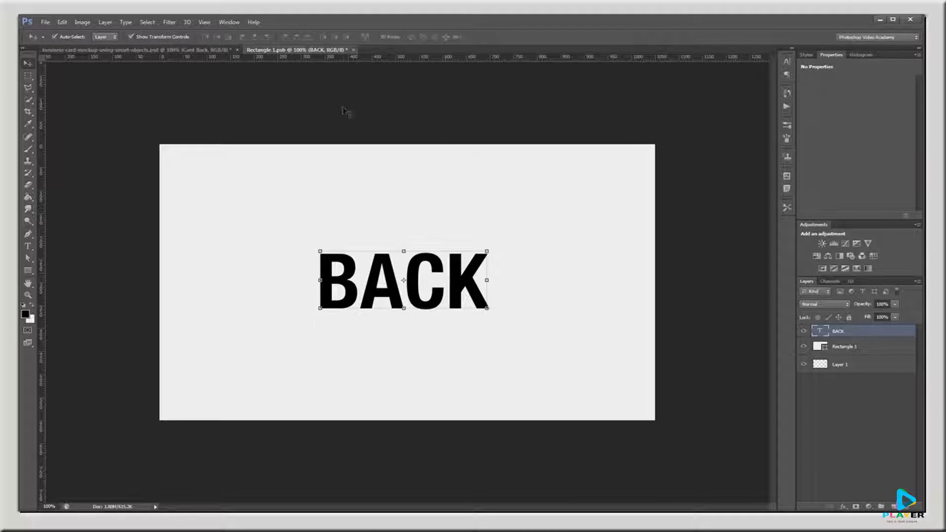
click(353, 50)
click(437, 217)
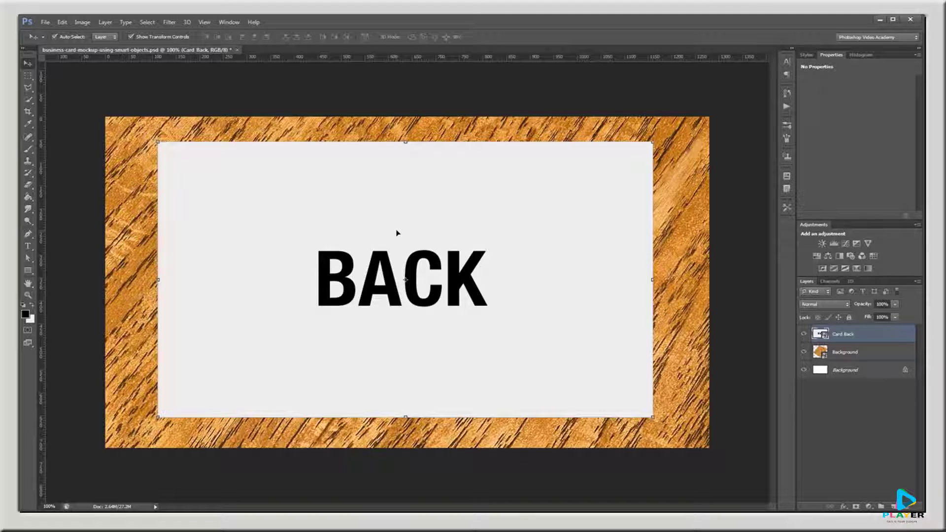
Step: Duplicate Card Back as an independent smart object via copy and rename the duplicate Card Front
right_click(869, 337)
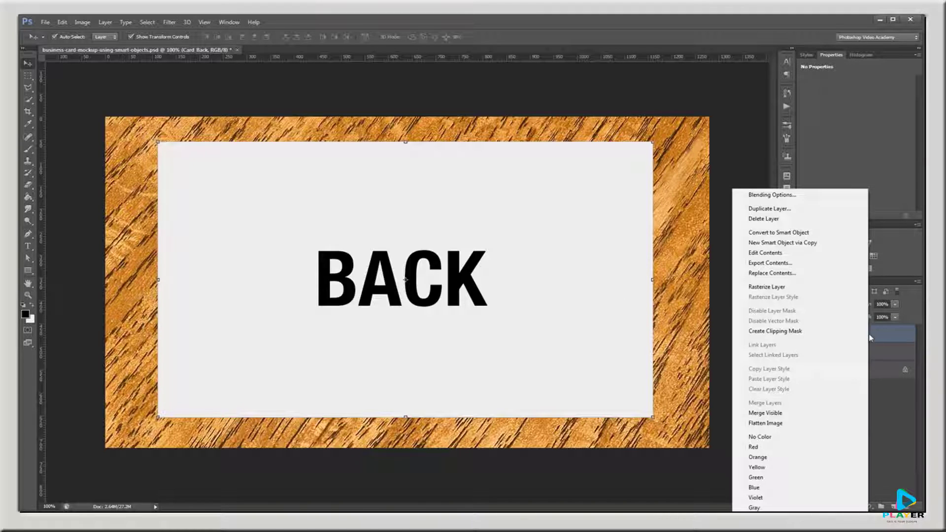
click(822, 243)
double_click(855, 335)
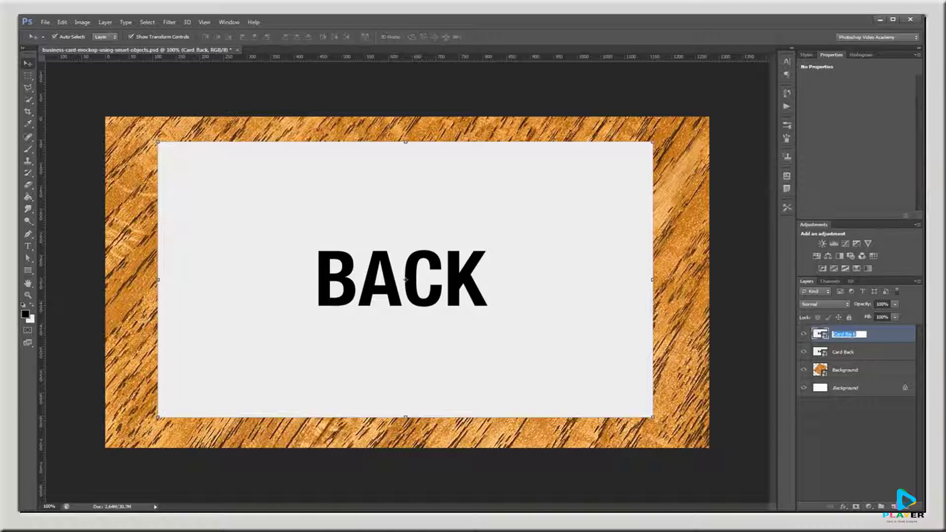
double_click(850, 334)
text(Front)
key(Return)
Step: Change the text inside the Card Front smart object to FRONT, then save and close its contents
double_click(821, 334)
double_click(821, 331)
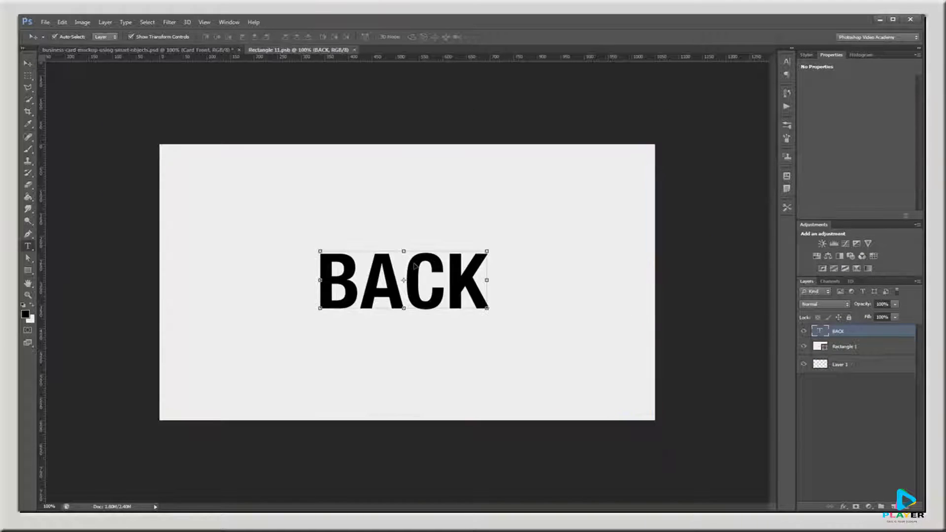
click(463, 285)
key(ctrl+a)
text(FRONT)
key(ctrl+Return)
key(ctrl+w)
key(Return)
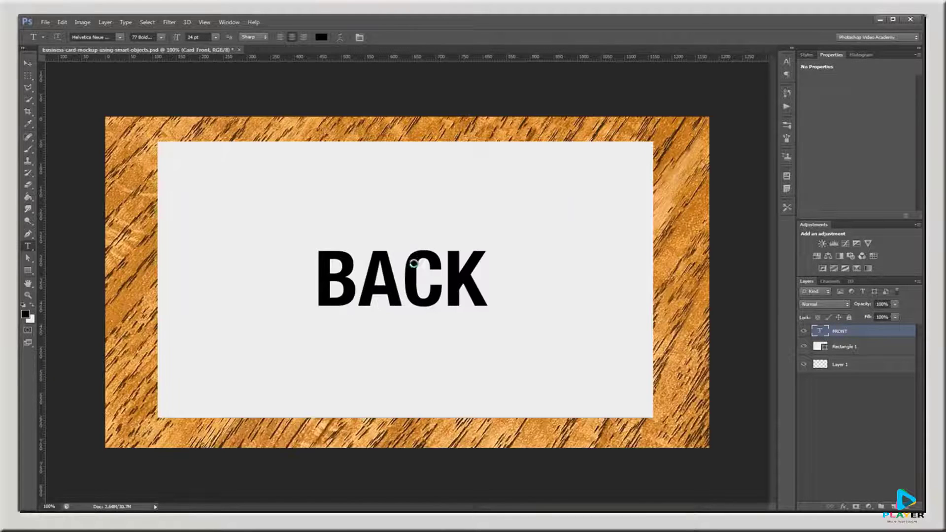
Step: Scale Card Front and Card Back together to about 50%, and move Card Front to the lower-right area of the canvas
key(v)
shift+click(844, 352)
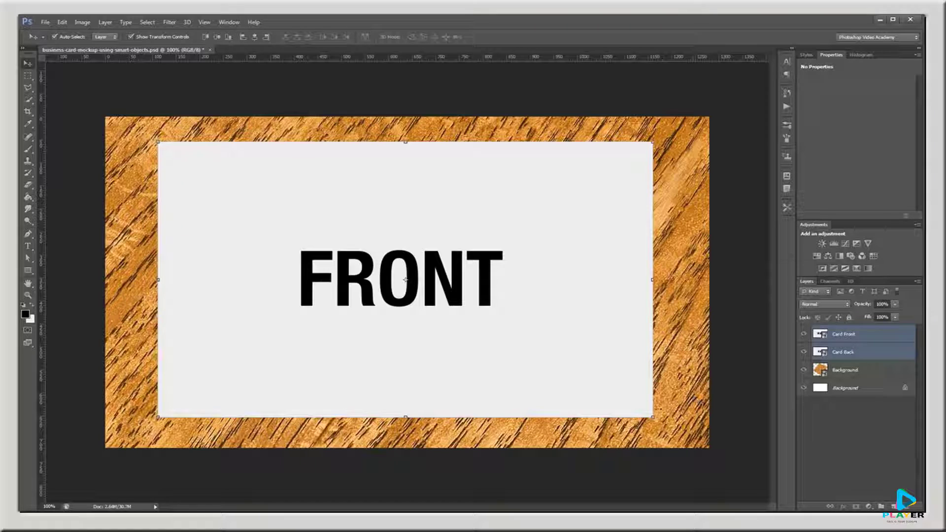
key(ctrl+t)
drag(652, 417, 407, 281)
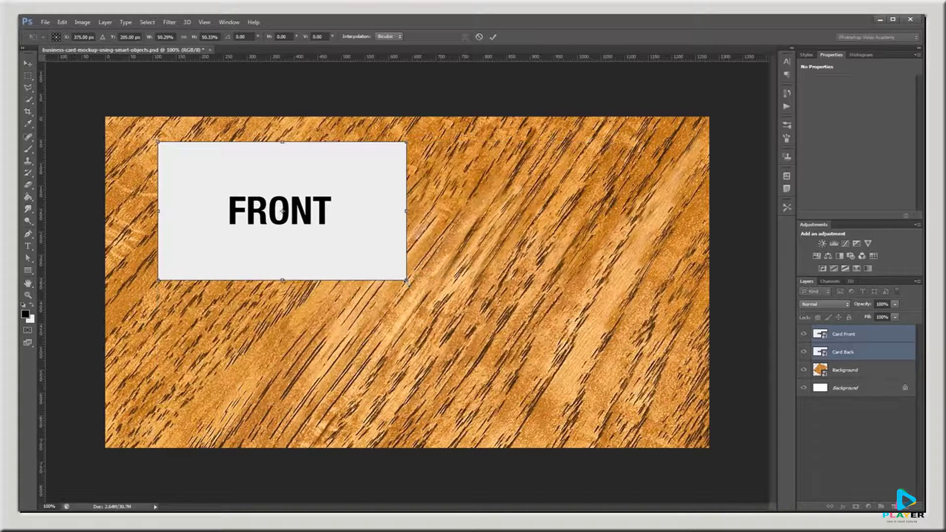
key(Return)
drag(316, 197, 537, 334)
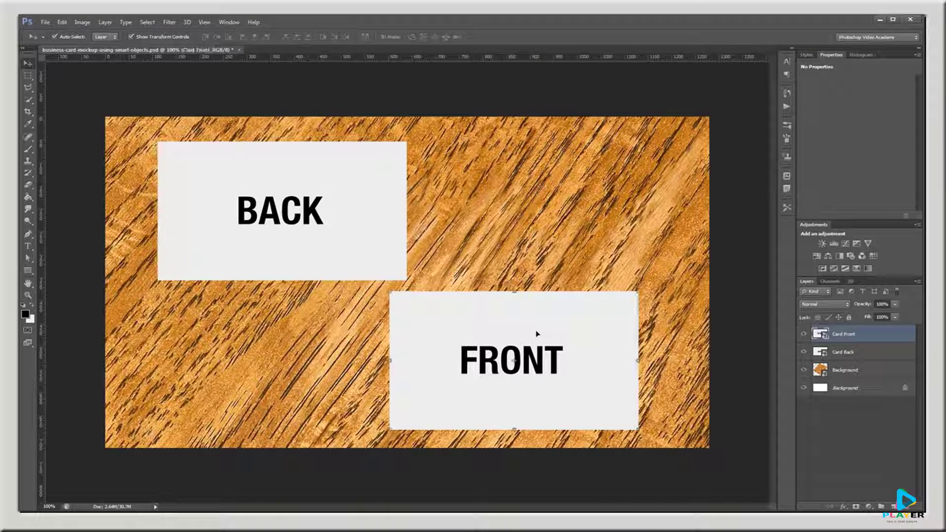
Step: Place reference-image.jpg from the Project Files folder, enlarge it to span the canvas height, and stack it below the Card Back layer
key(alt+Tab)
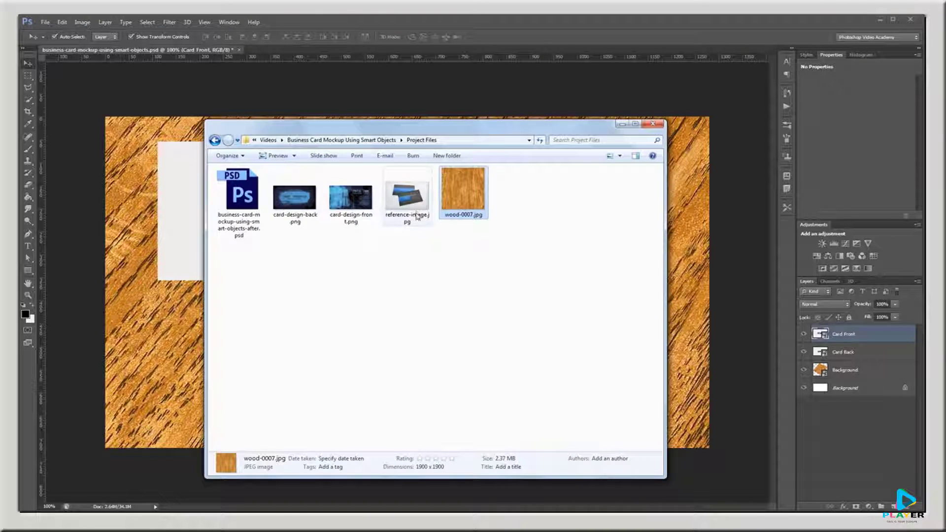
drag(416, 215, 165, 335)
drag(556, 194, 673, 109)
key(Return)
drag(879, 335, 879, 377)
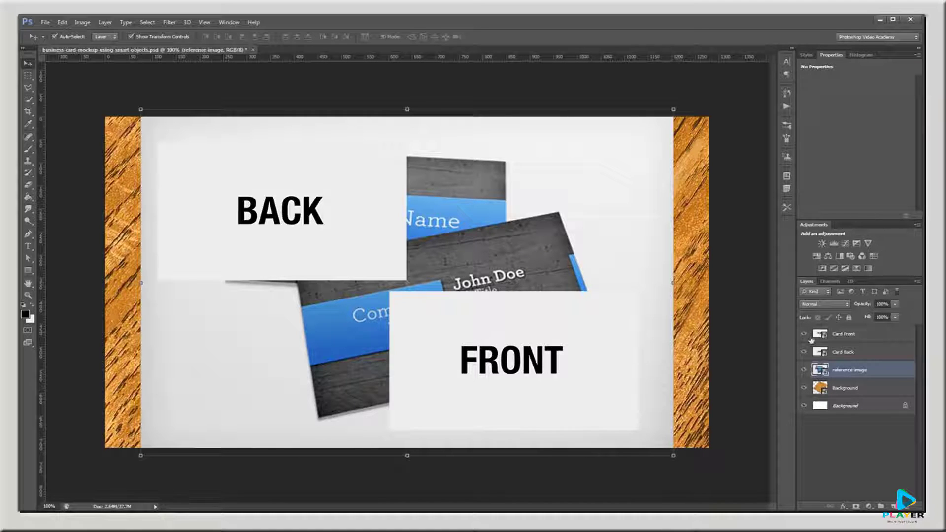
Step: Hide Card Back and distort Card Front so its four corners match the front card in the reference image
click(804, 353)
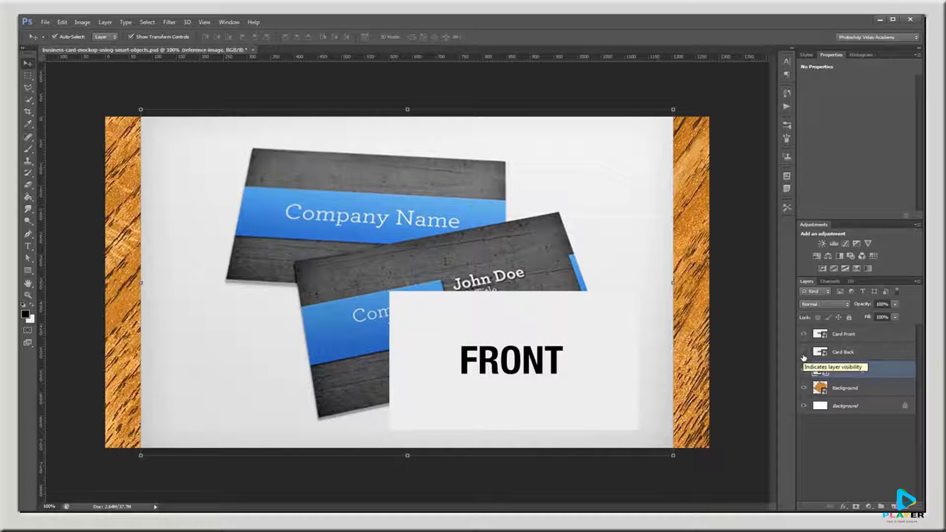
click(528, 347)
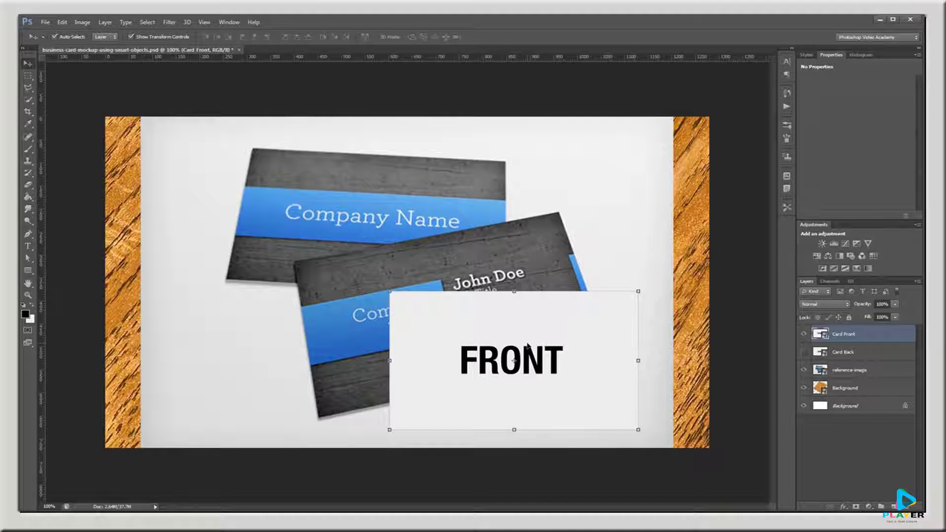
key(ctrl+t)
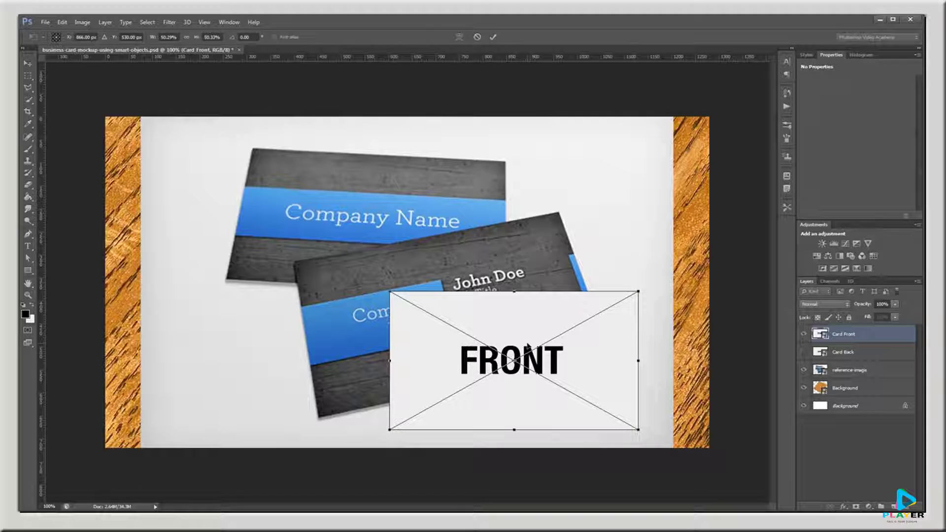
right_click(505, 327)
click(541, 400)
drag(391, 294, 295, 264)
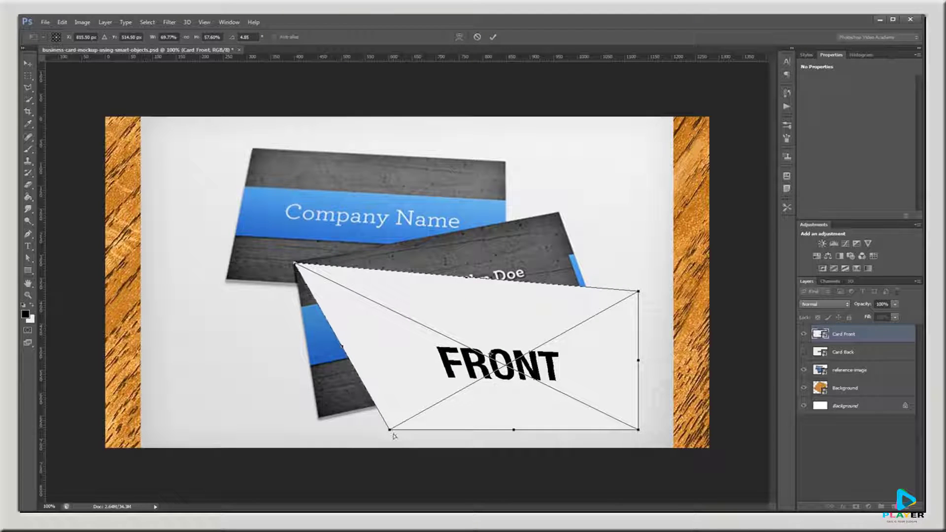
drag(390, 430, 323, 417)
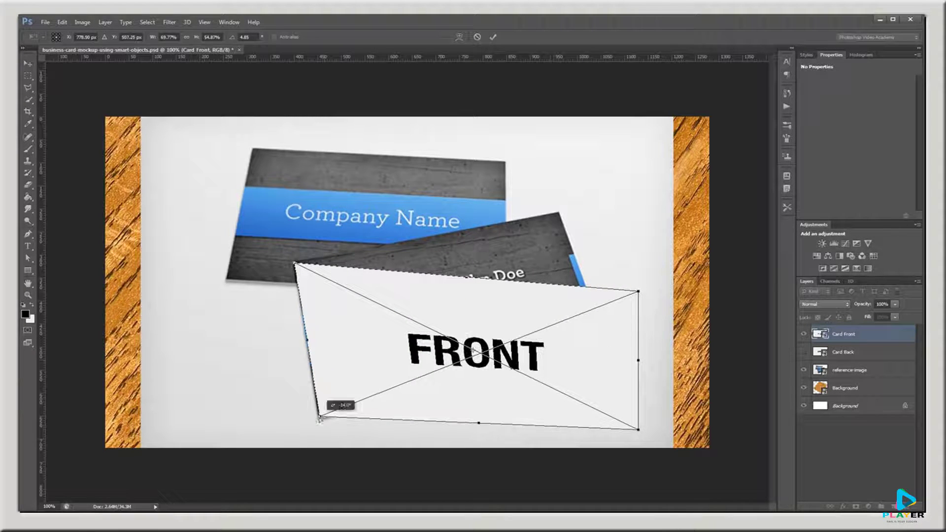
drag(638, 291, 559, 211)
drag(639, 431, 610, 354)
key(Return)
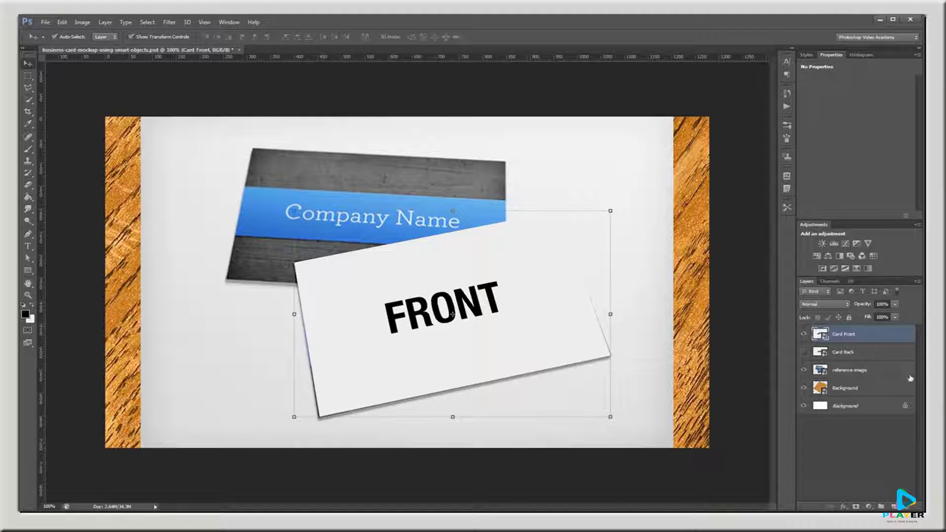
Step: Hide Card Front, show Card Back, and move Card Back over the rear card of the reference image in Distort mode
click(803, 334)
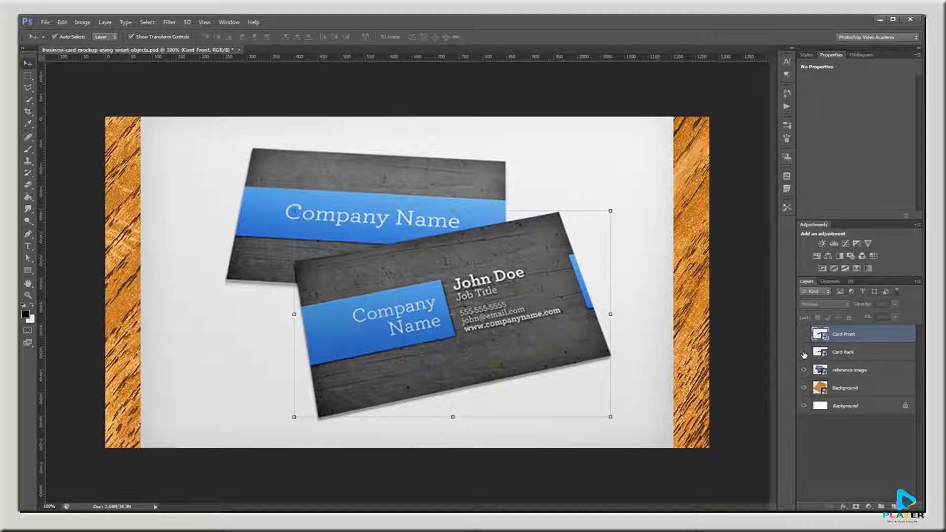
click(804, 351)
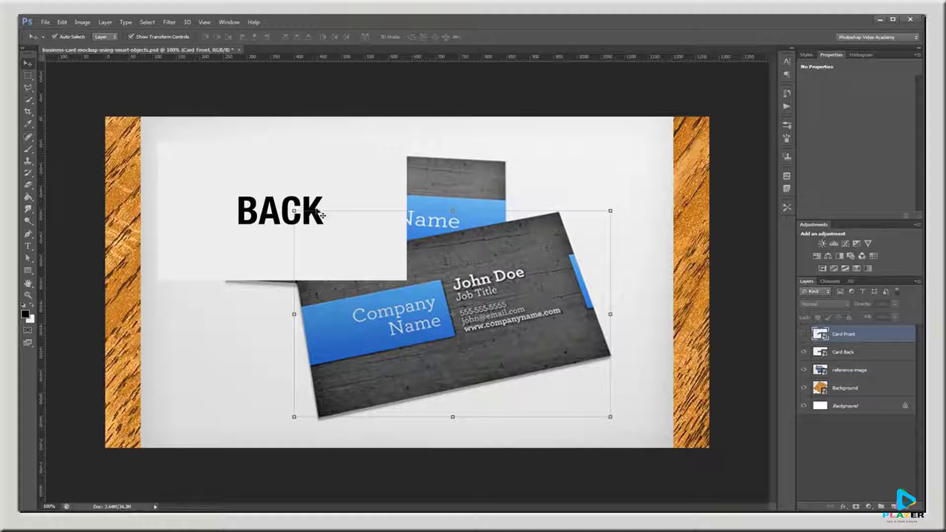
click(313, 173)
right_click(313, 170)
key(ctrl+t)
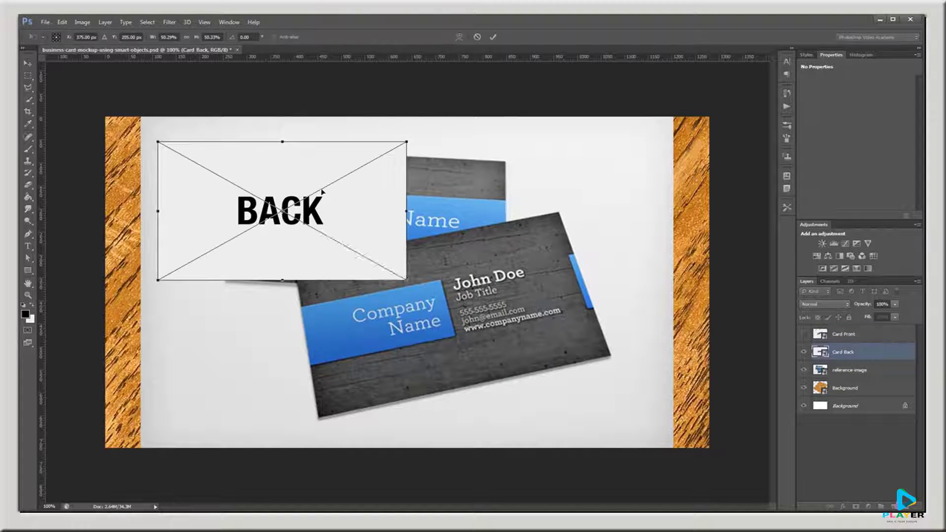
right_click(323, 191)
click(346, 260)
drag(231, 163, 361, 195)
Step: Distort Card Back's corners to match the reference's rear card, then show Card Front and hide the reference-image layer
drag(284, 171, 252, 148)
drag(285, 311, 228, 279)
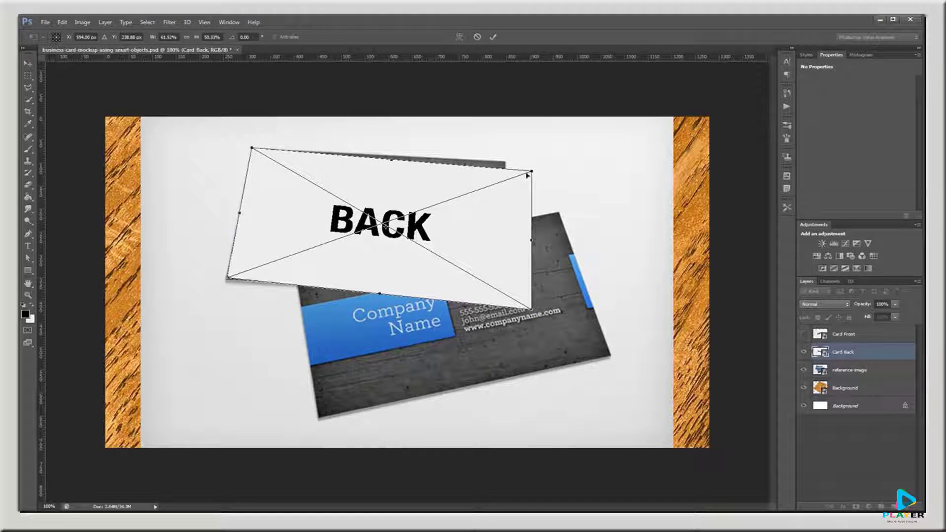
drag(531, 171, 506, 164)
drag(531, 309, 505, 299)
key(Return)
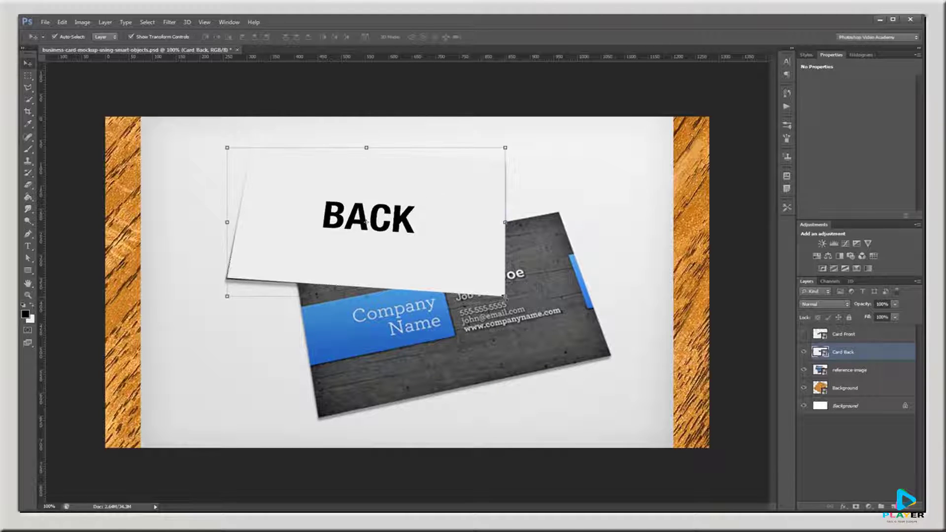
click(802, 334)
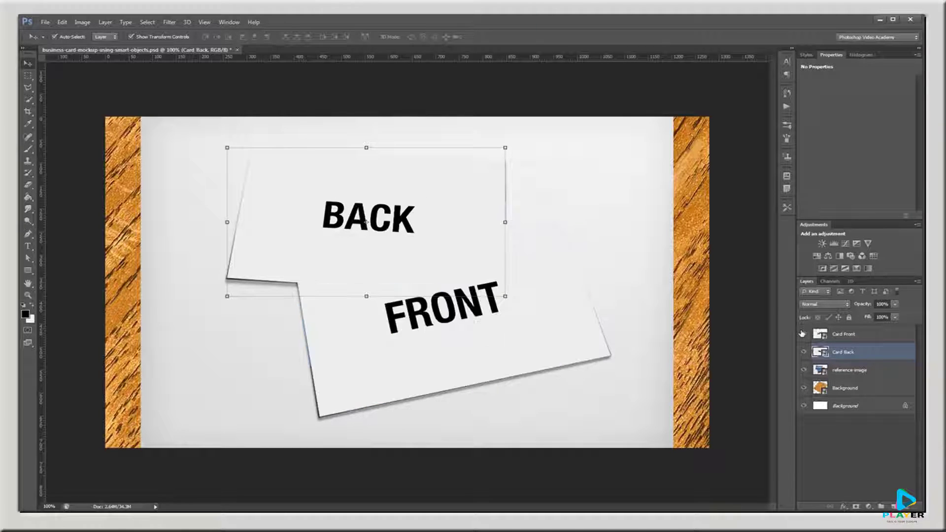
click(803, 370)
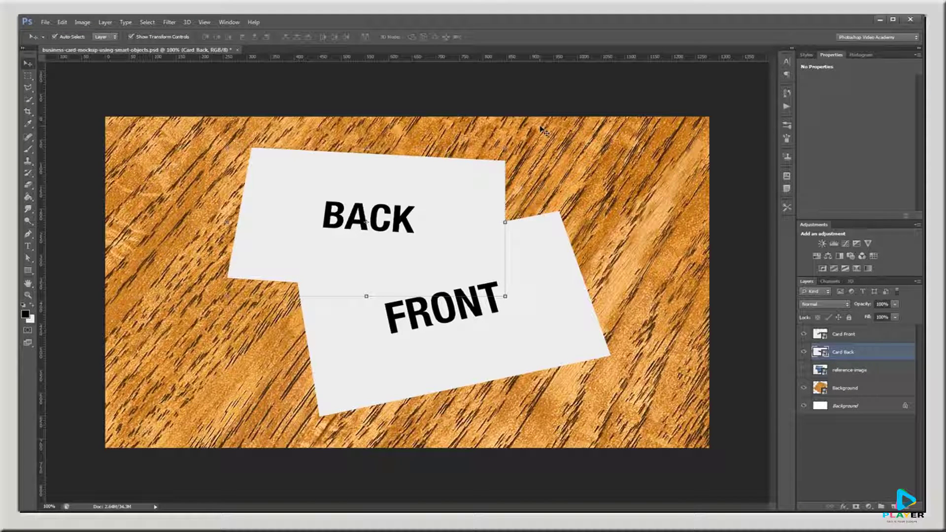
Step: Add a Gradient Overlay to Card Front with a 75° angle, Overlay blend mode and about half opacity
double_click(880, 333)
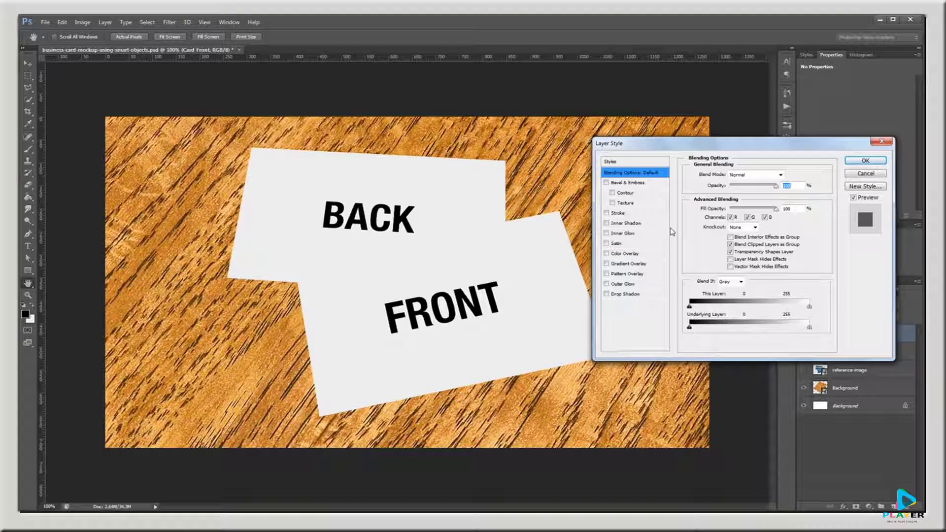
click(633, 265)
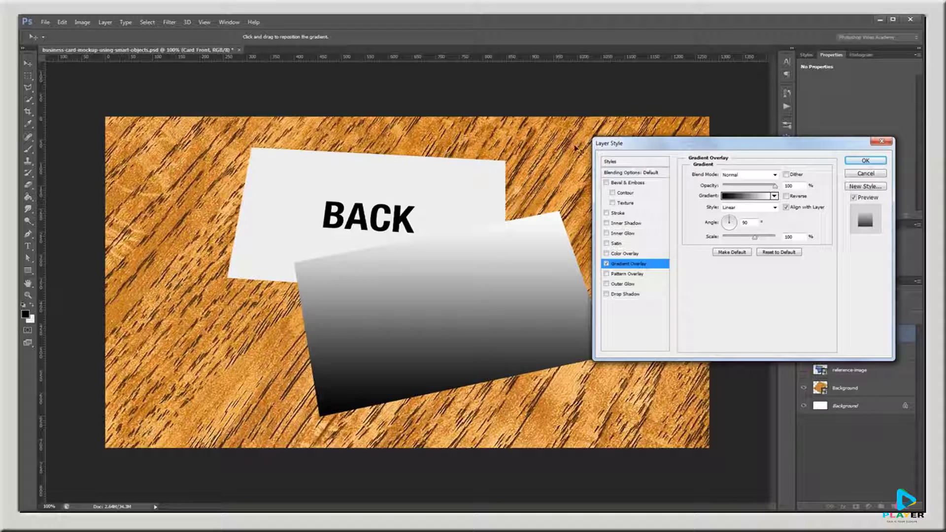
click(733, 221)
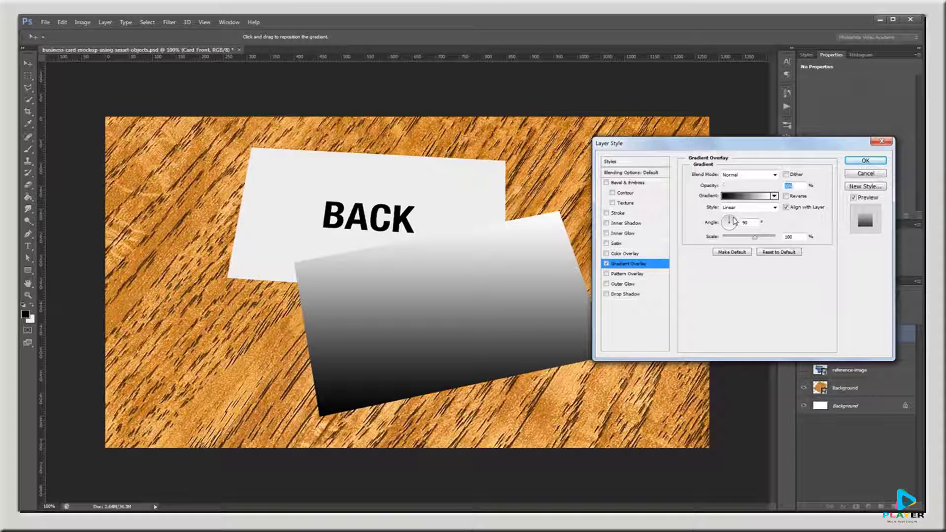
drag(733, 221, 732, 222)
click(739, 174)
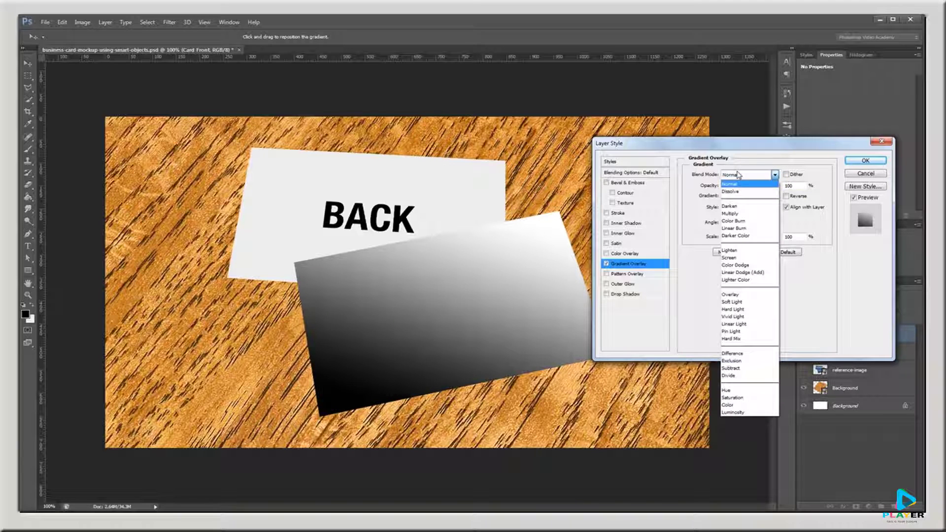
click(730, 295)
drag(777, 186, 751, 190)
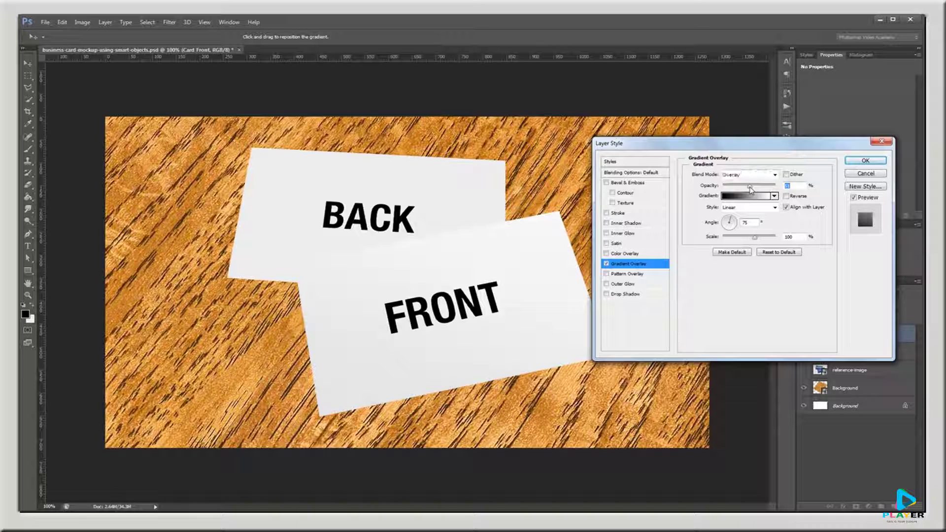
Step: Add a Drop Shadow to Card Front with a 75° angle and 3 px size, then copy the layer's effects to Card Back
click(638, 295)
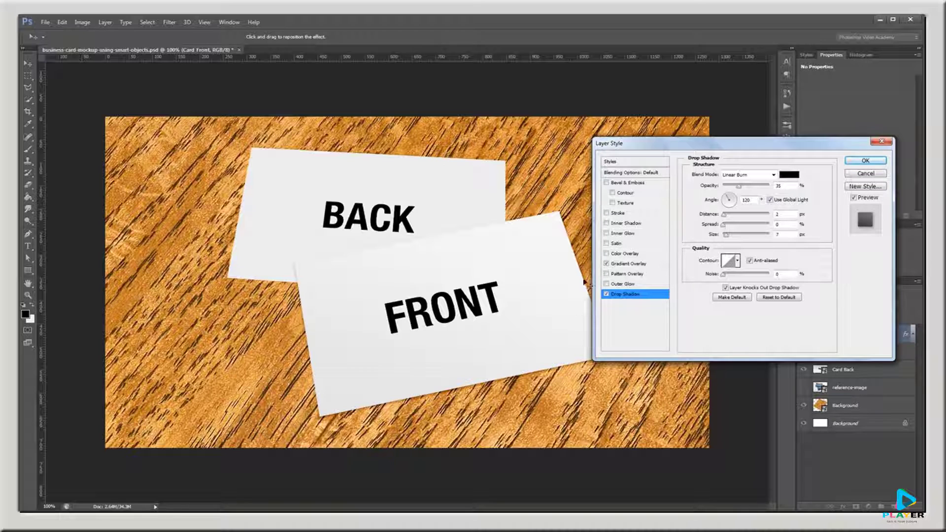
double_click(748, 200)
text(90)
click(782, 213)
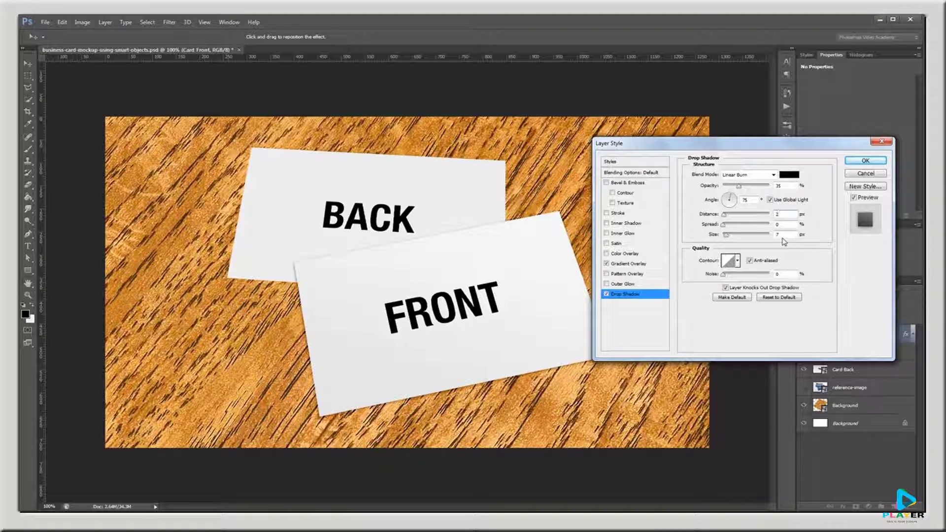
text(3)
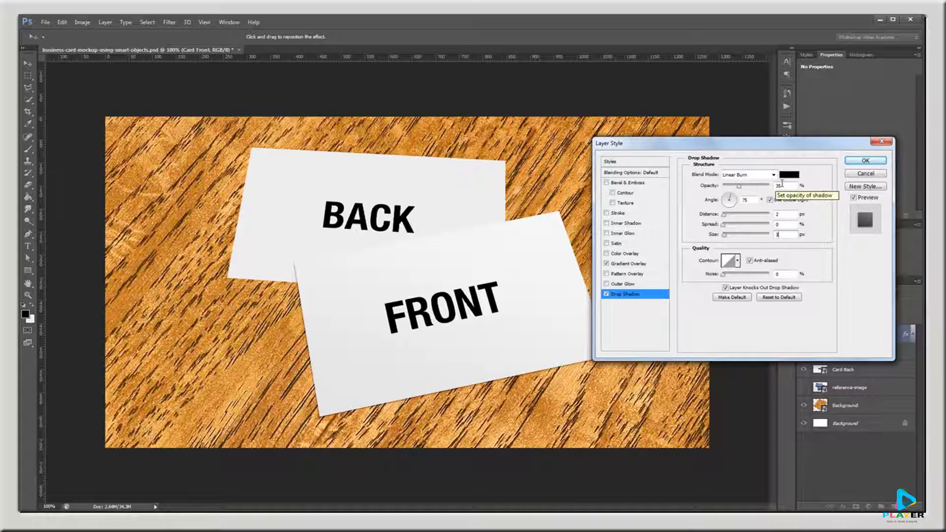
click(860, 163)
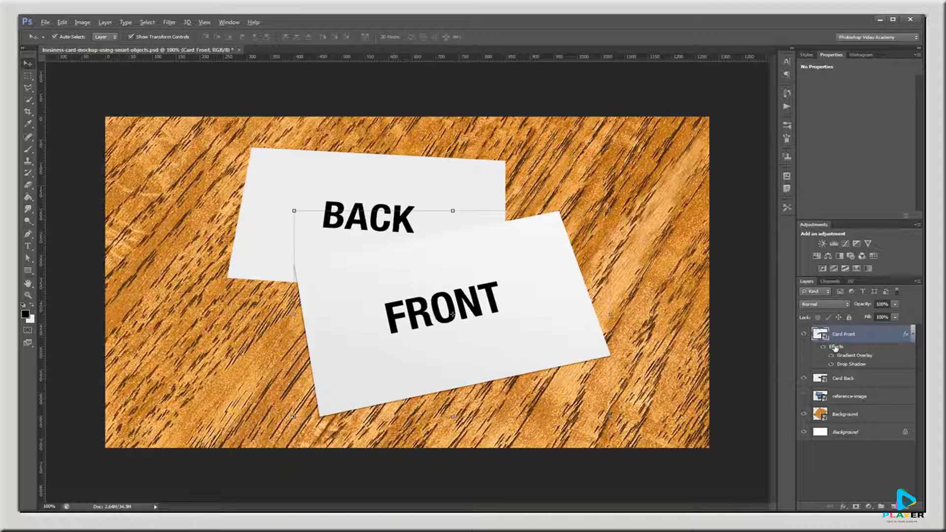
drag(835, 348, 860, 378)
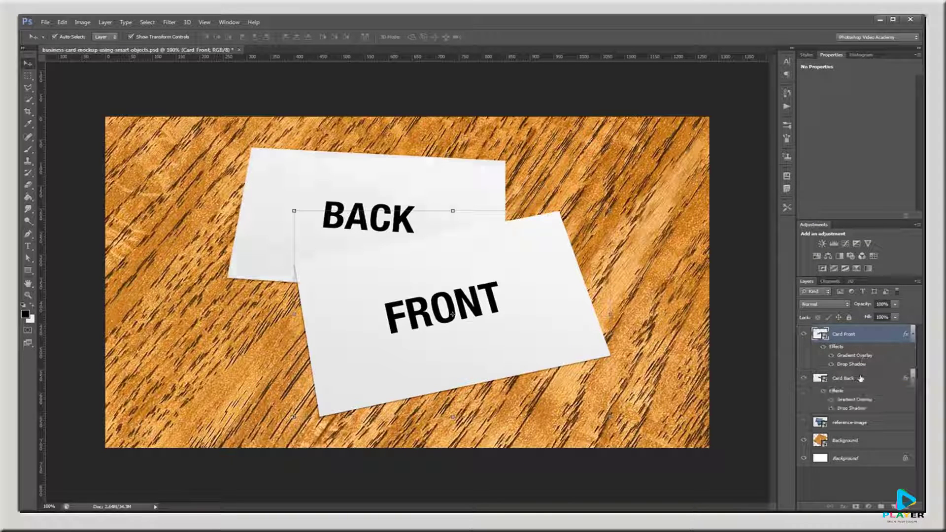
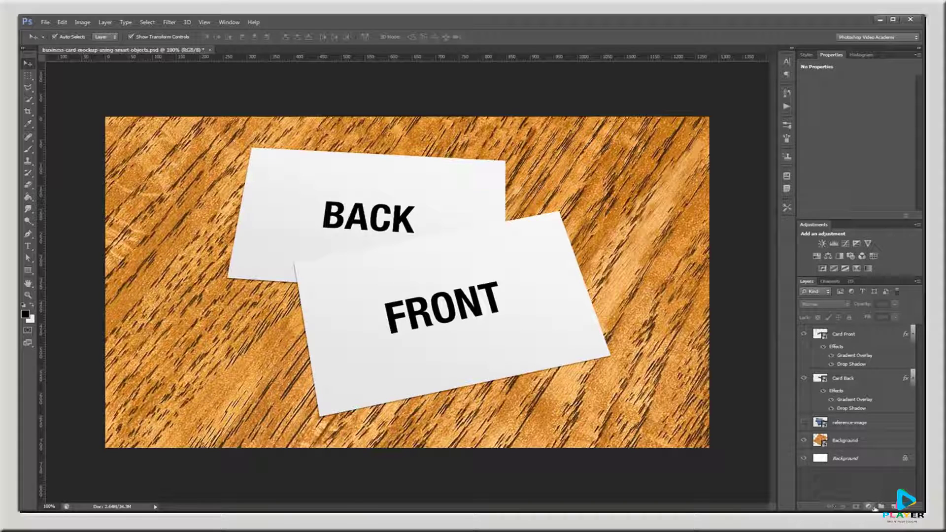
Step: Create a layer group named Card Front and put the Card Front layer inside it
click(882, 507)
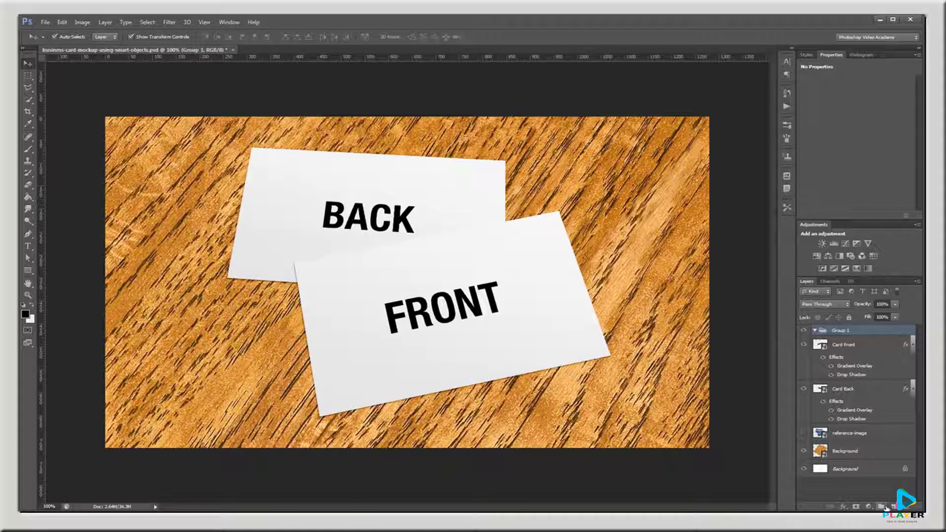
double_click(841, 330)
text(Card Front)
key(Return)
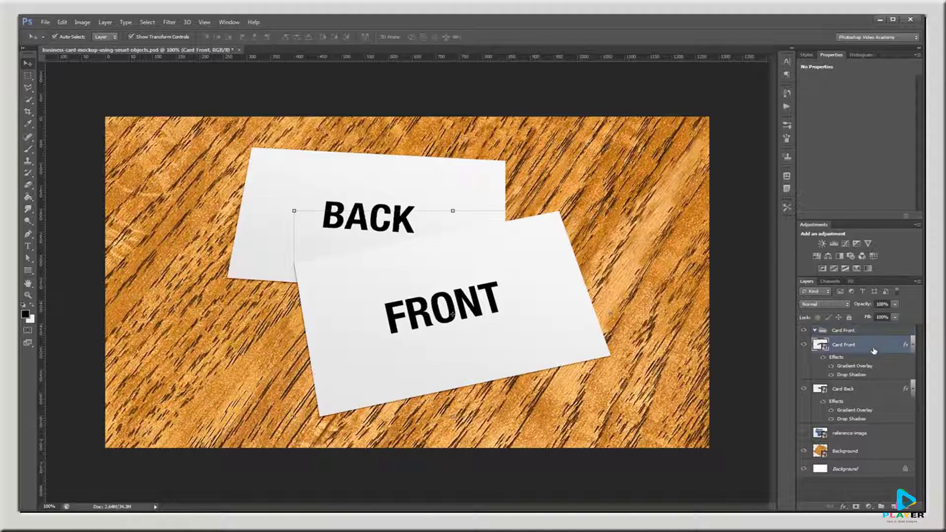
click(874, 350)
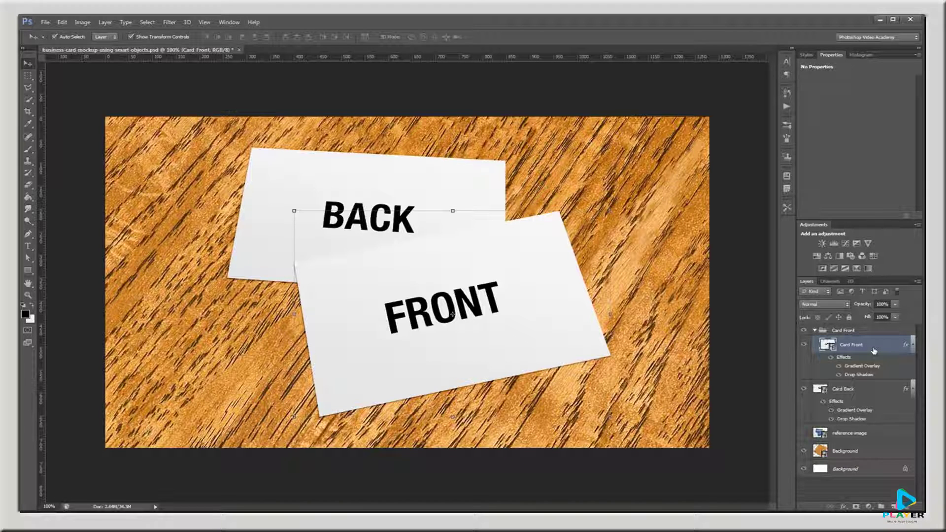
Step: Duplicate the Card Front layer within its group and clear the layer style from the upper copy
key(ctrl+j)
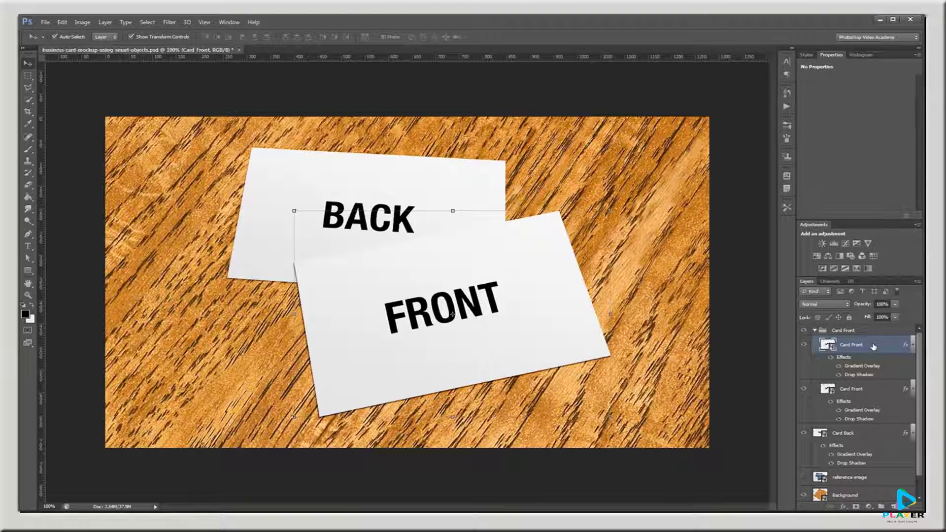
right_click(875, 347)
click(798, 390)
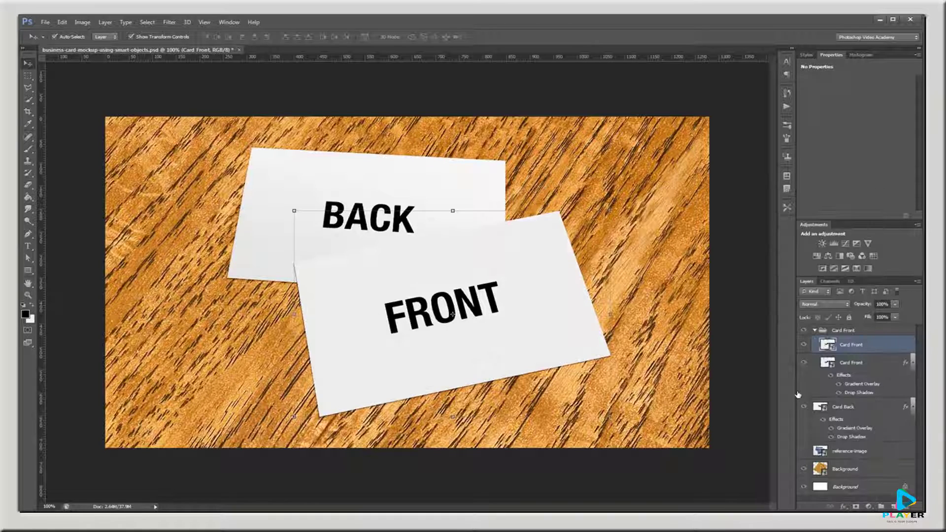
Step: Add a Color Overlay with hex color dddddd to the upper Card Front copy
double_click(873, 348)
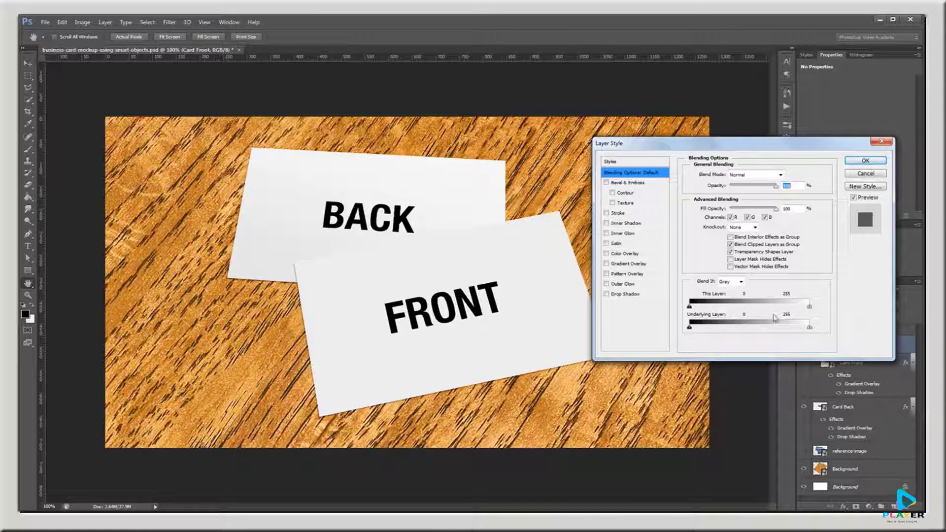
click(619, 254)
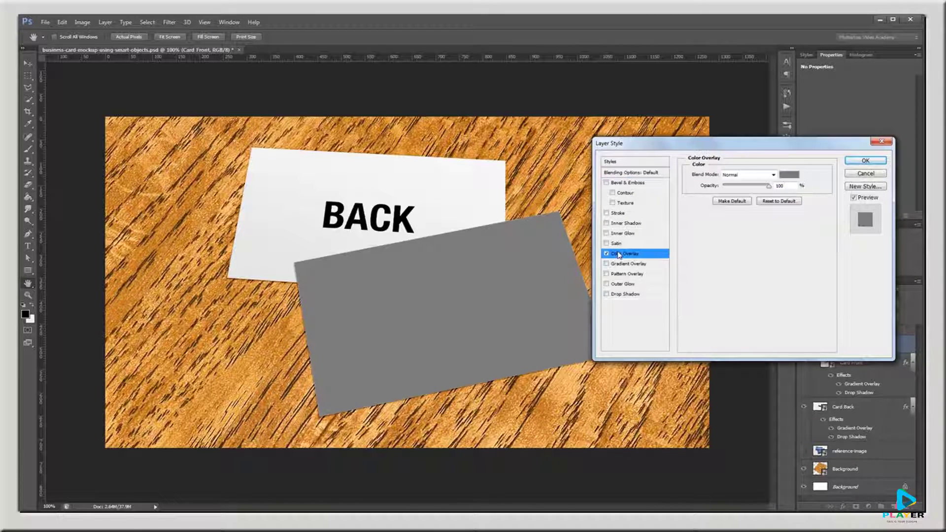
click(787, 176)
click(727, 293)
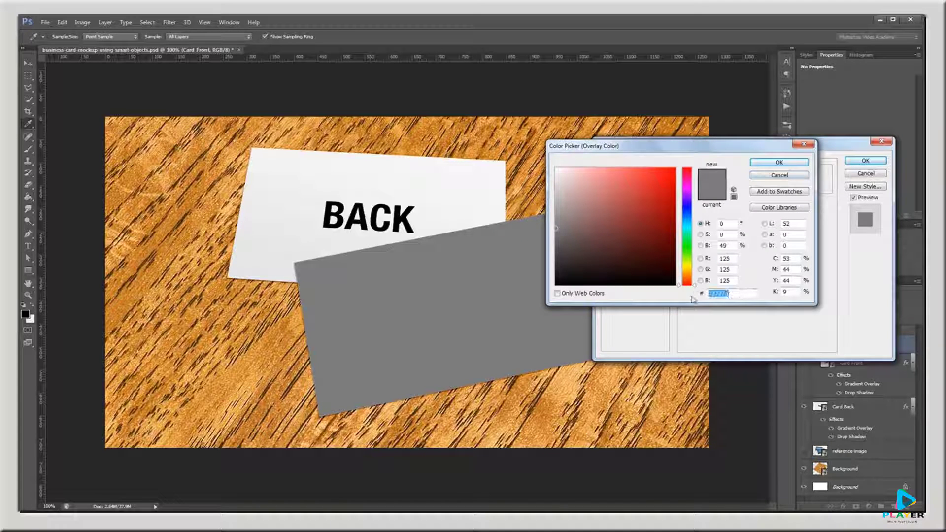
text(dd)
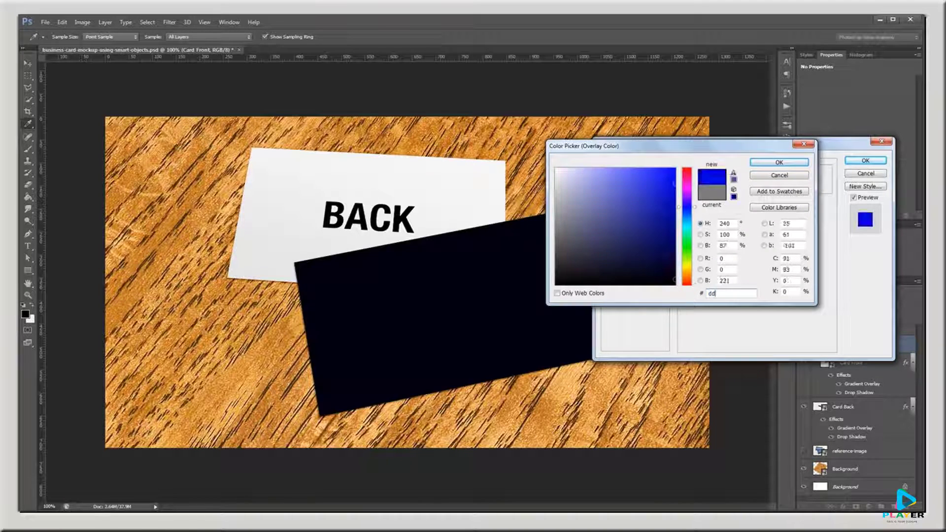
text(dddd)
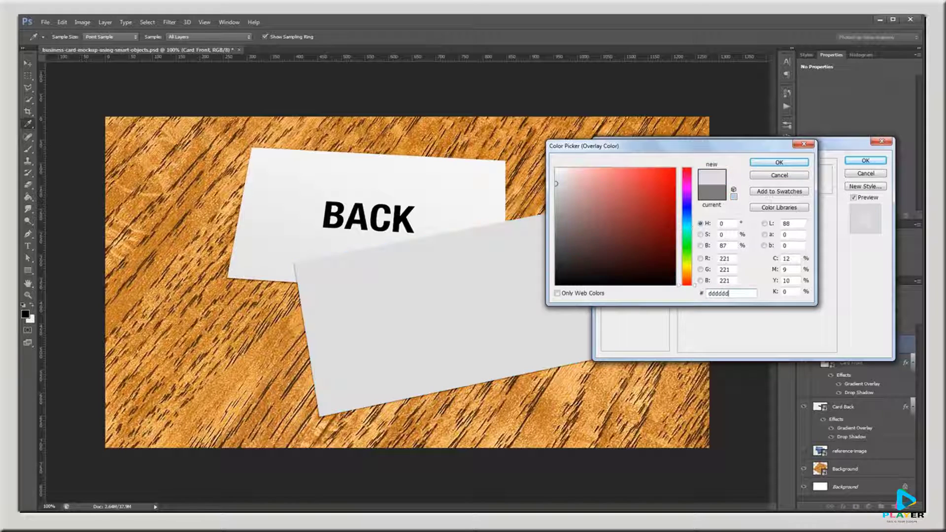
key(Return)
key(Return)
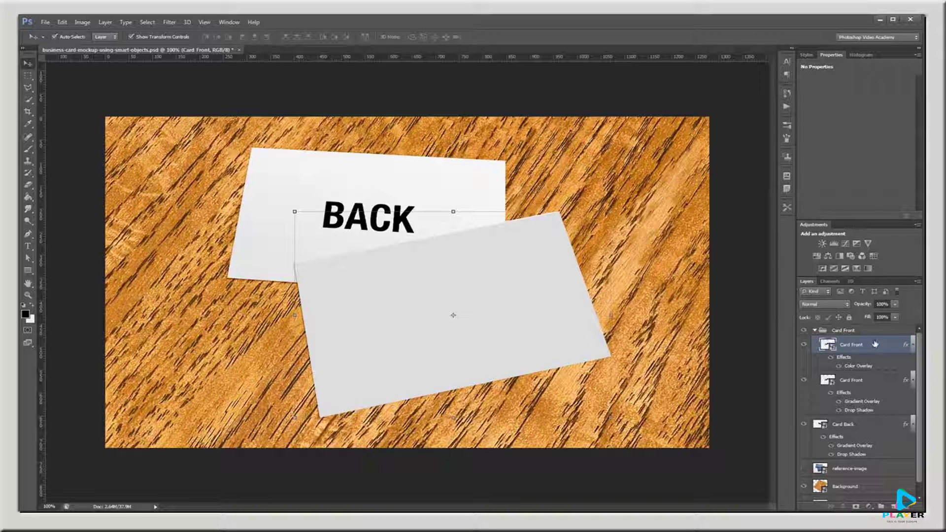
Step: Move the grey Card Front copy below the original and transfer the original's Drop Shadow to it
drag(874, 344, 873, 410)
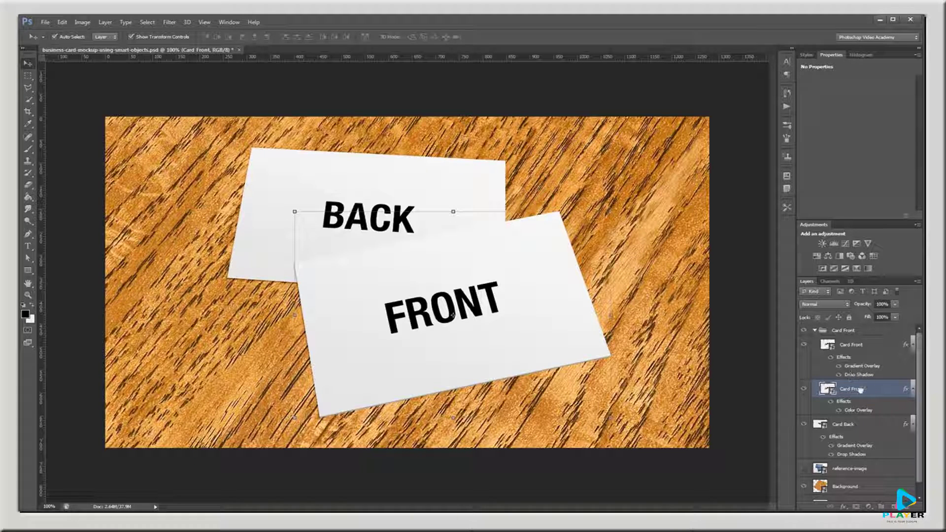
drag(860, 390, 860, 390)
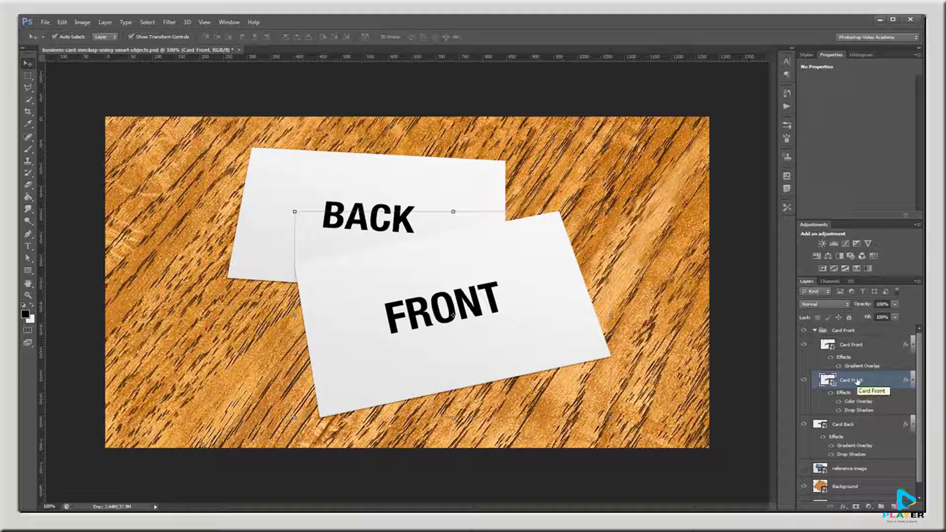
Step: Rename the lower Card Front layer Card Thickness and inspect the card's lower corner
double_click(857, 380)
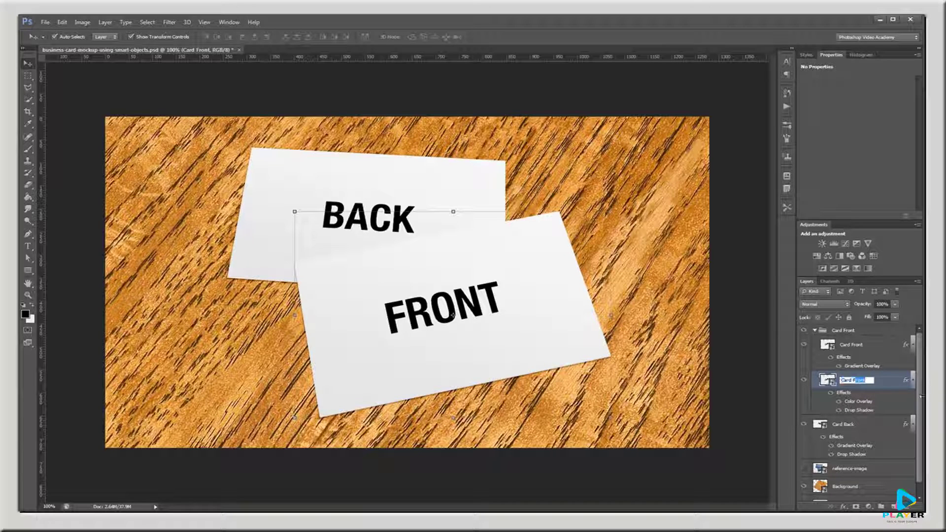
text(Card Thickness)
key(Return)
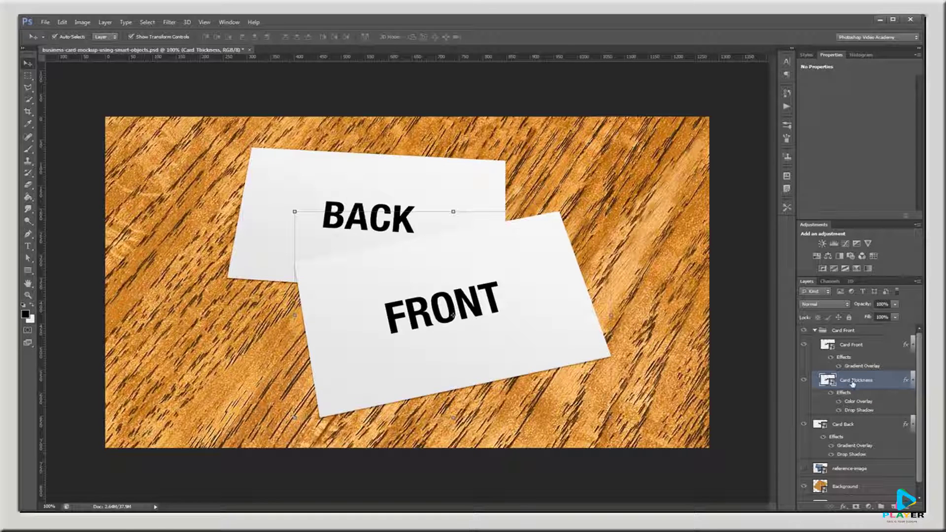
scroll(340, 438, up, 5)
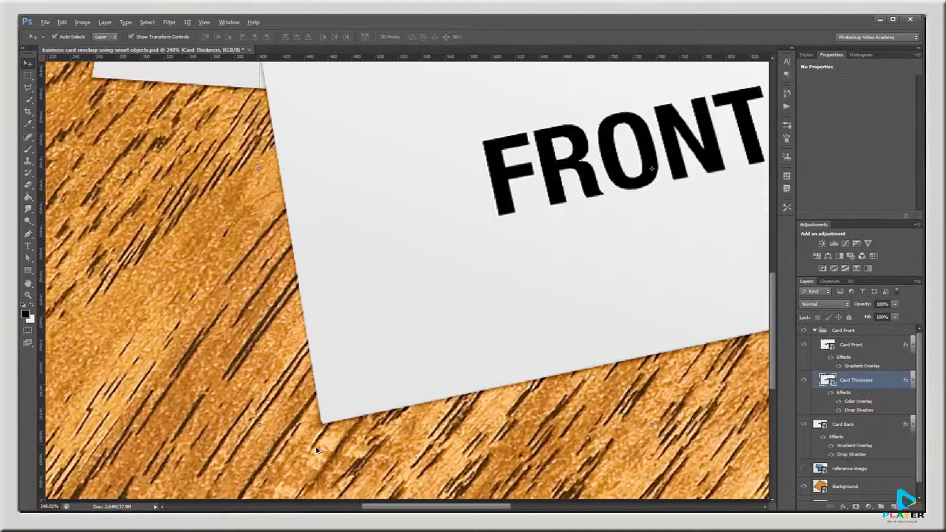
key(alt)
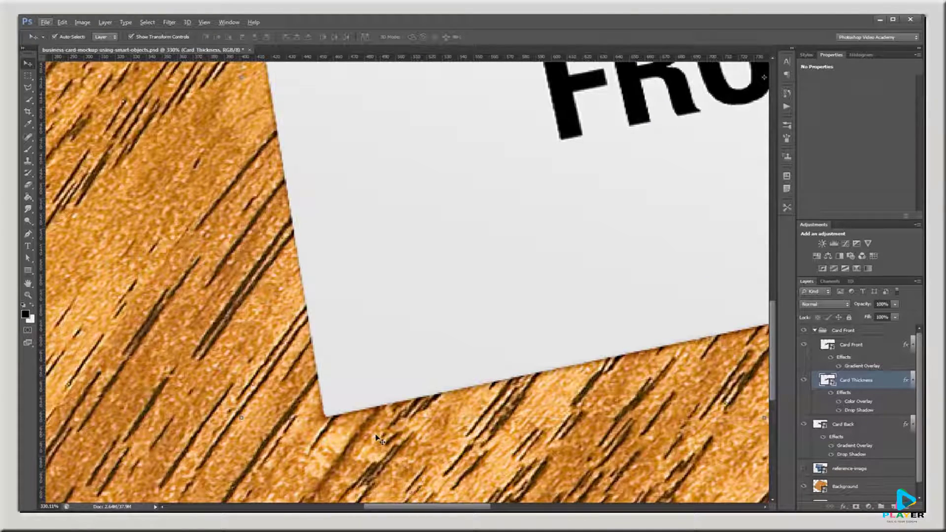
key(ctrl+1)
Step: Create a layer group named Card Back and put the Card Back layer inside it
click(882, 426)
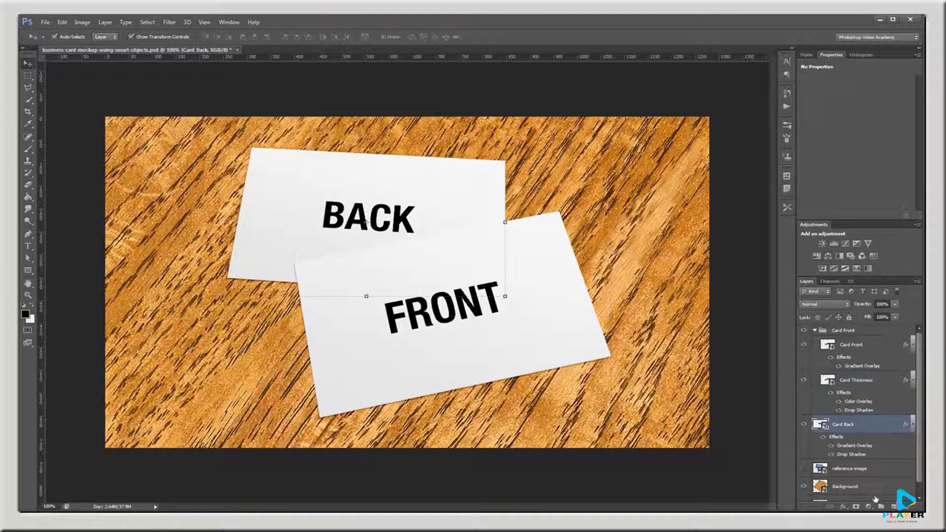
click(881, 506)
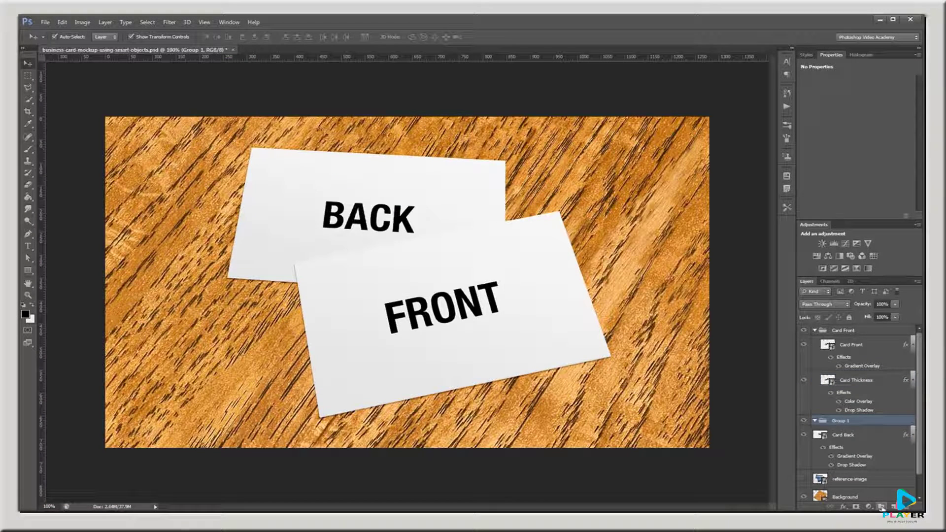
double_click(840, 420)
text(Card Back)
key(Return)
click(875, 439)
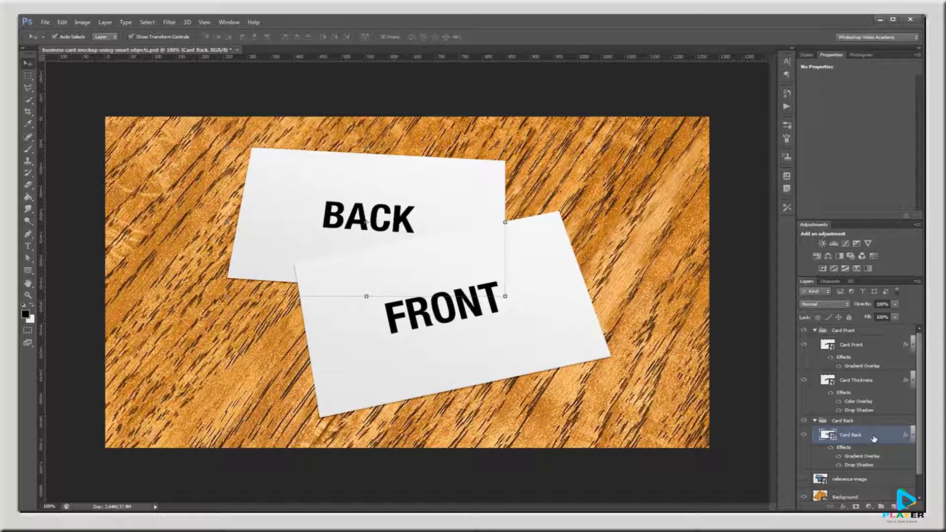
Step: Duplicate the Card Back layer within its group and clear the layer style from the upper copy
key(ctrl+j)
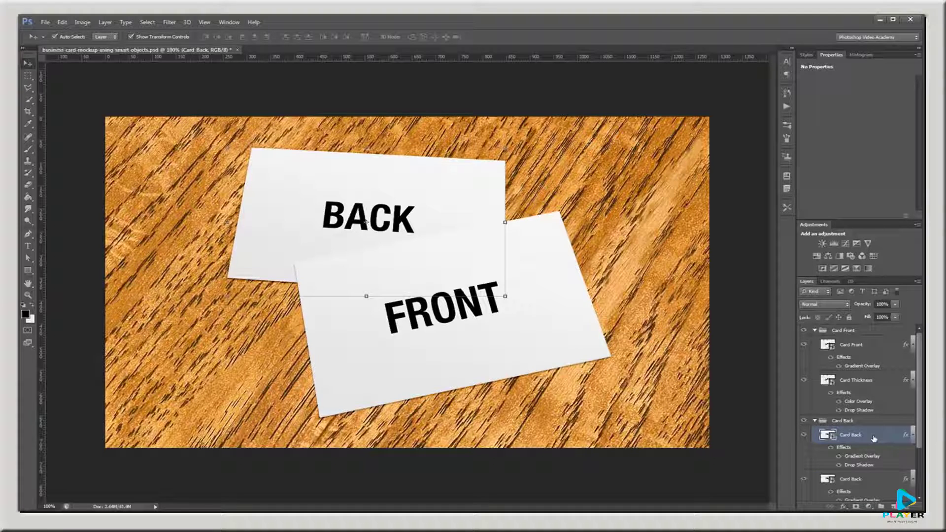
right_click(875, 439)
click(844, 274)
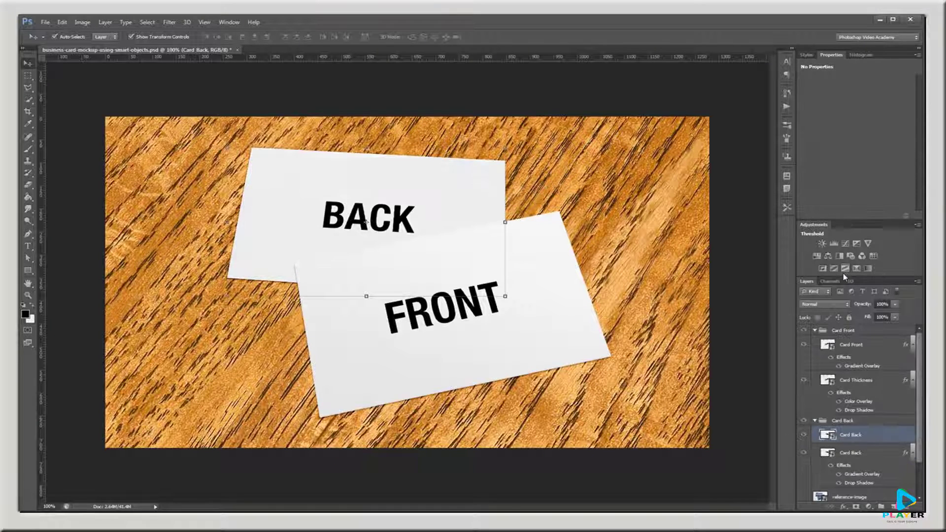
Step: Add a Color Overlay with hex color e6e6e6 to the upper Card Back copy
double_click(872, 435)
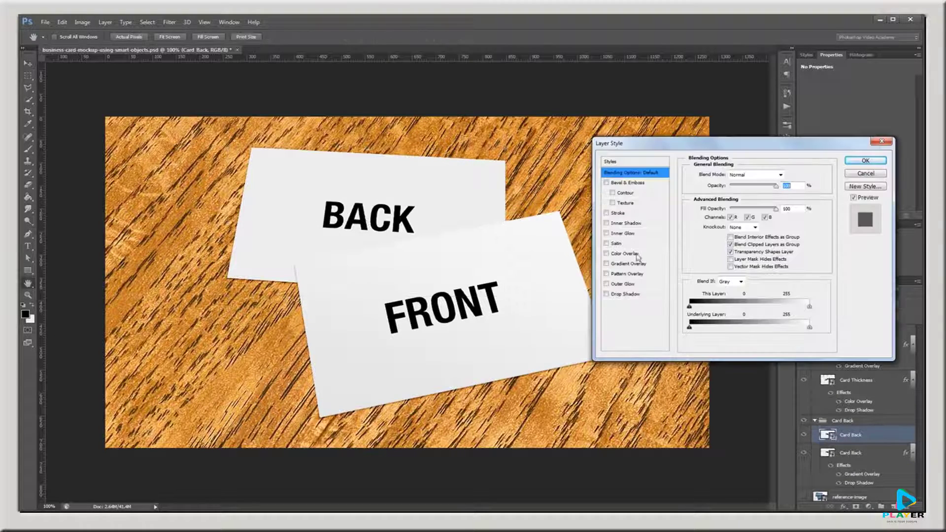
click(636, 254)
click(792, 175)
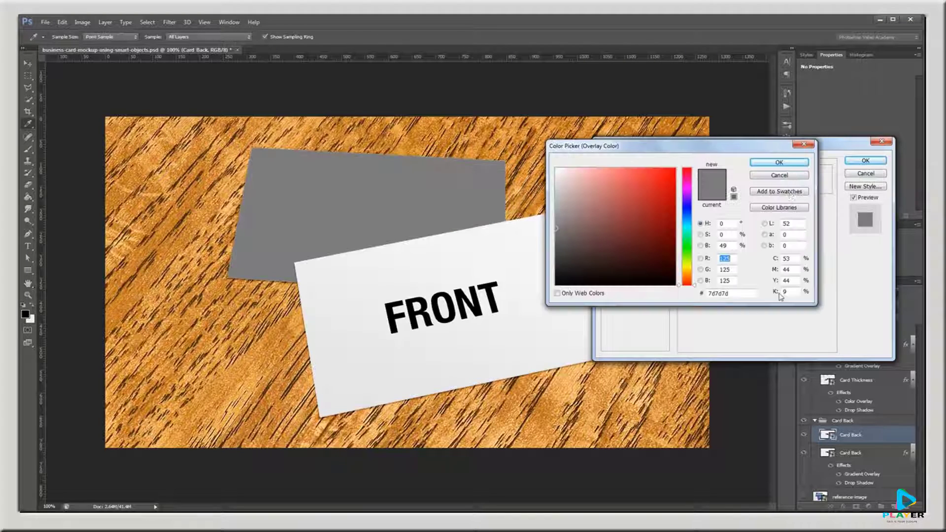
double_click(732, 294)
text(e6e6e6)
key(Return)
key(Return)
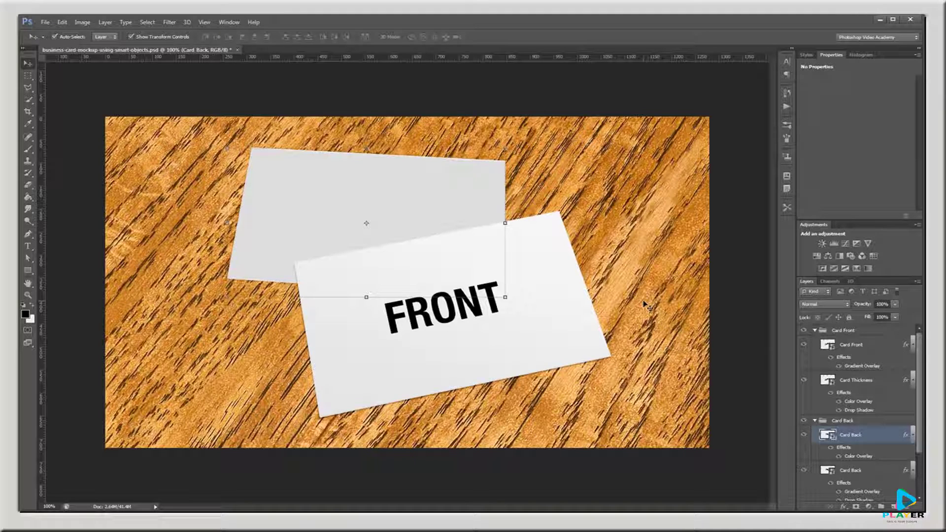
Step: Move the grey Card Back copy below the original and transfer the original's Drop Shadow to it
key(ctrl+bracketleft)
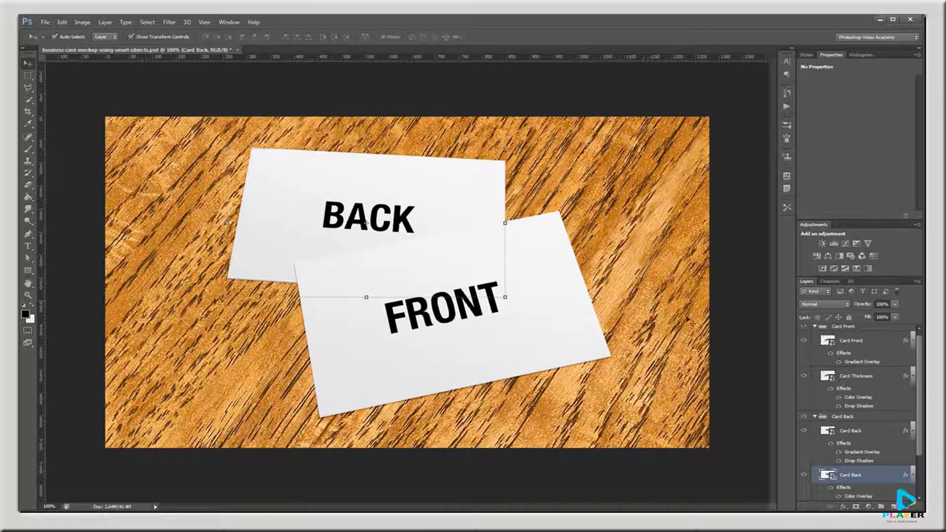
drag(864, 474, 864, 474)
Step: Rename the lower Card Back layer Card Thickness, then collapse the effects lists of all layers
double_click(858, 466)
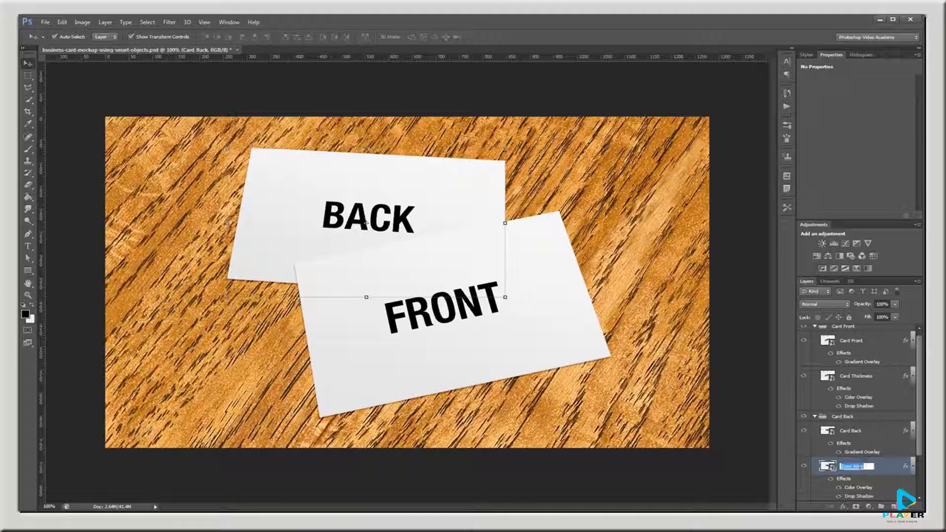
double_click(860, 466)
text(Thickness)
key(Return)
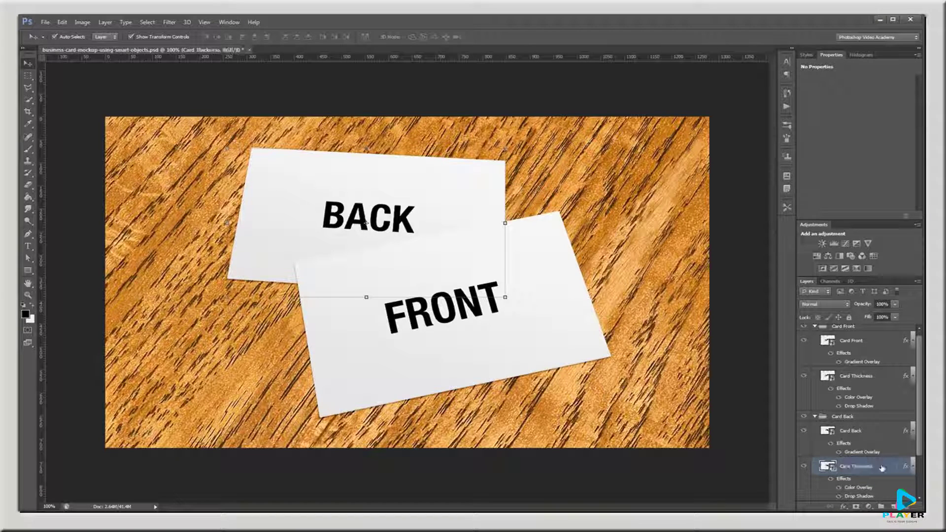
alt+click(913, 467)
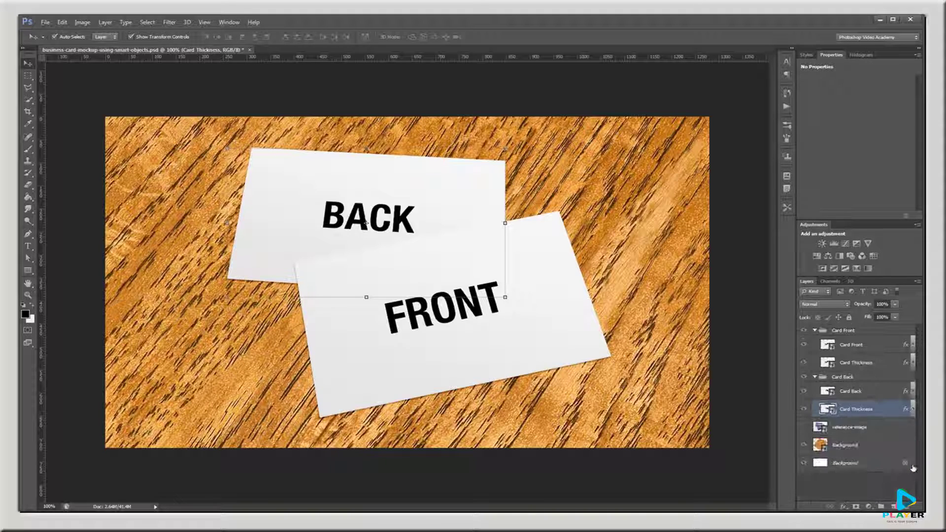
click(759, 409)
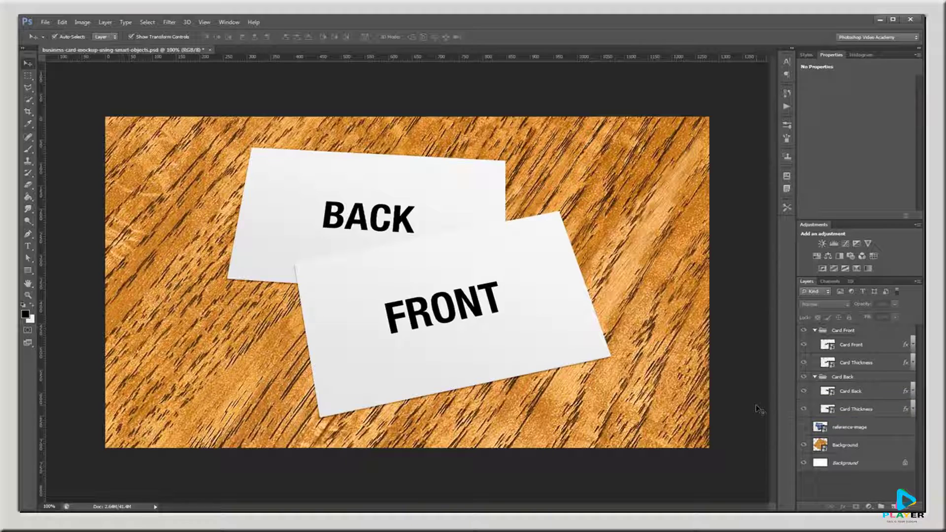
Step: Duplicate the wood Background layer and apply a Gaussian Blur with a 2.5 pixel radius to the upper copy
click(879, 449)
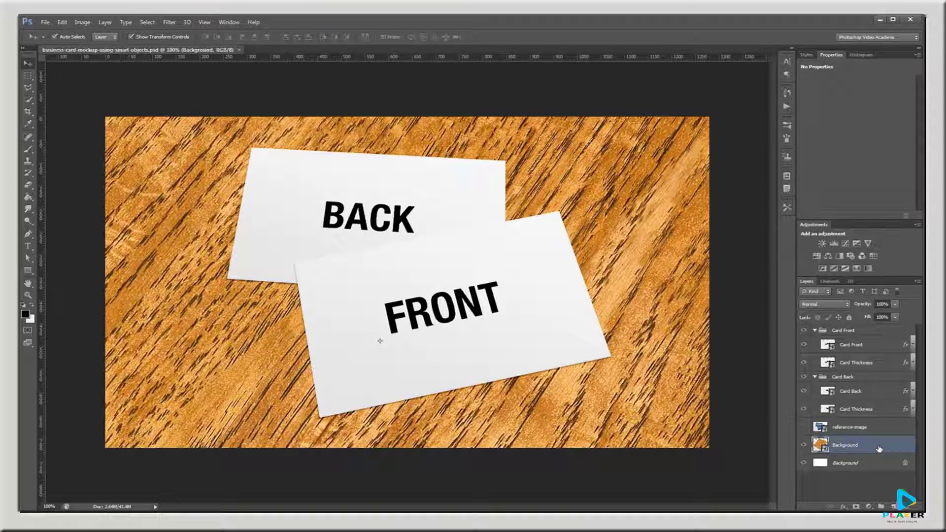
key(ctrl+j)
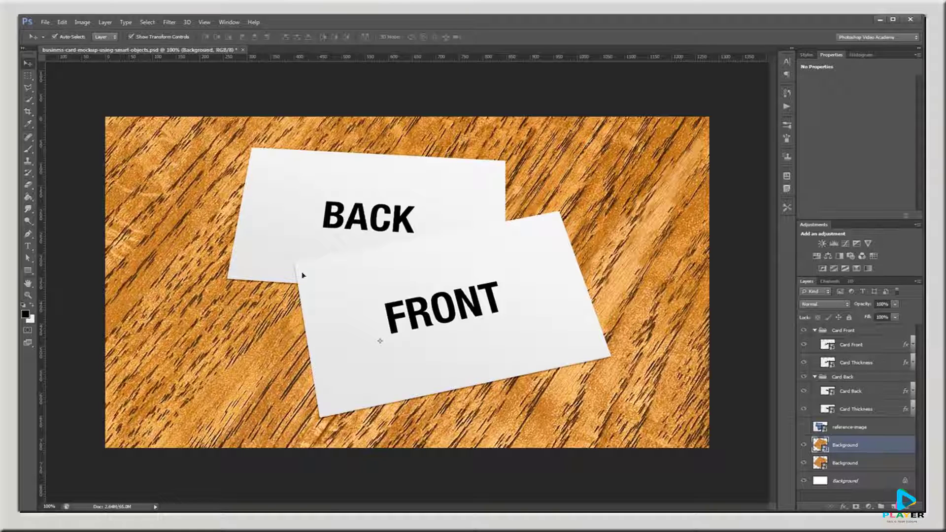
click(169, 22)
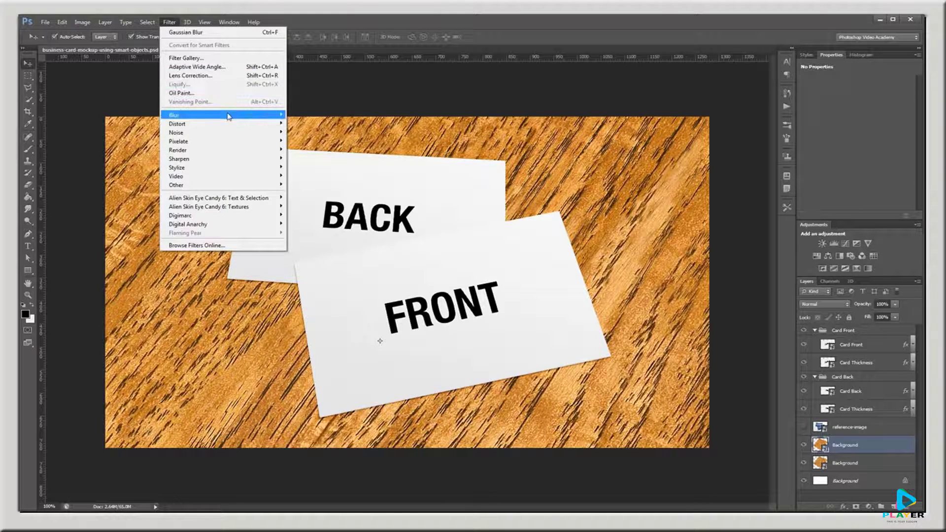
mouse_move(222, 115)
click(316, 179)
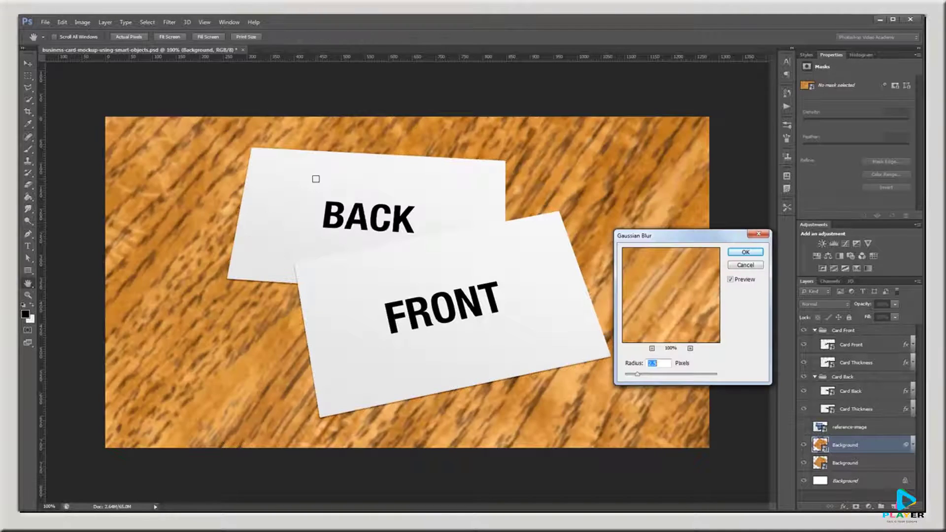
click(656, 365)
click(745, 252)
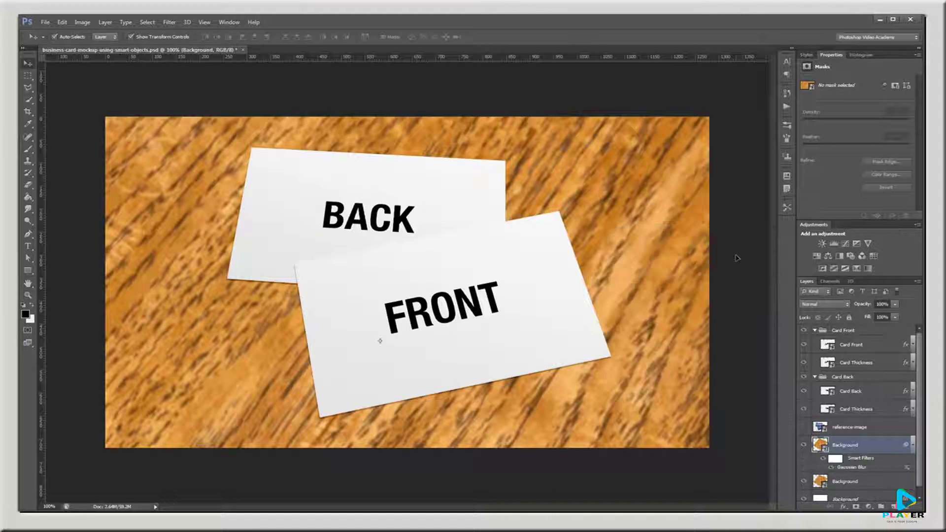
Step: Add a layer mask to the blurred Background and fill it with a vertical black-to-white reflected gradient centered on the image's middle
click(856, 507)
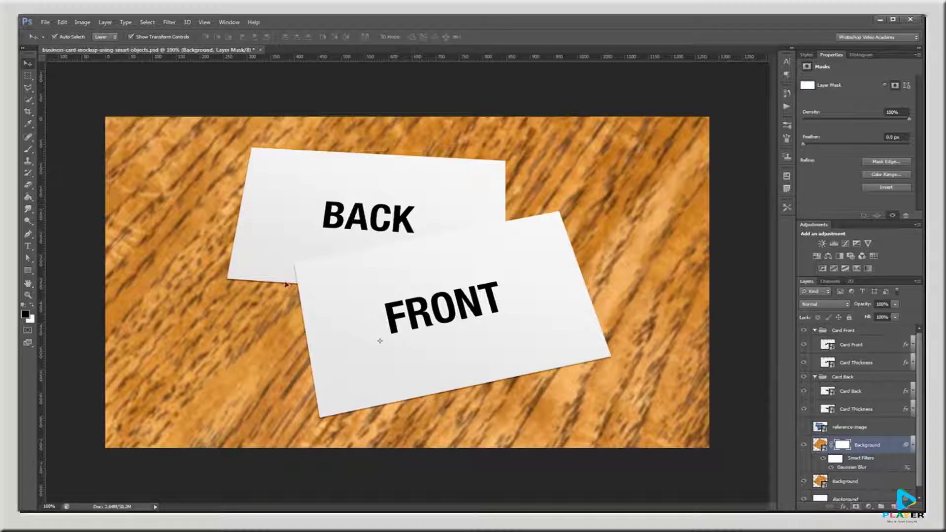
click(29, 198)
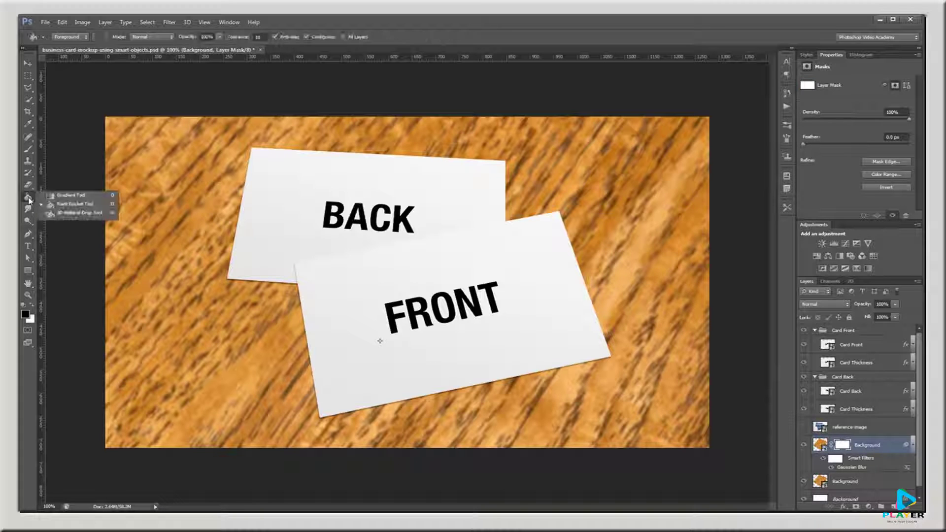
click(78, 194)
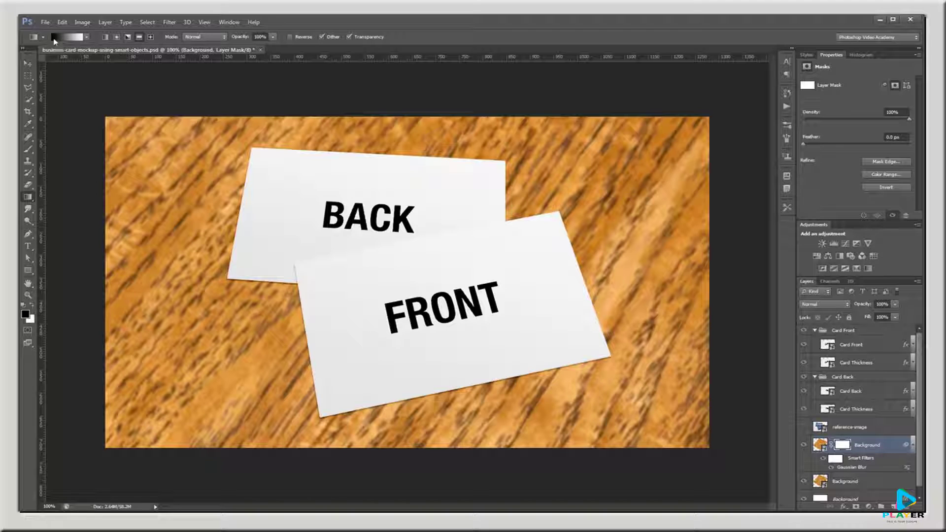
click(139, 37)
drag(307, 340, 307, 281)
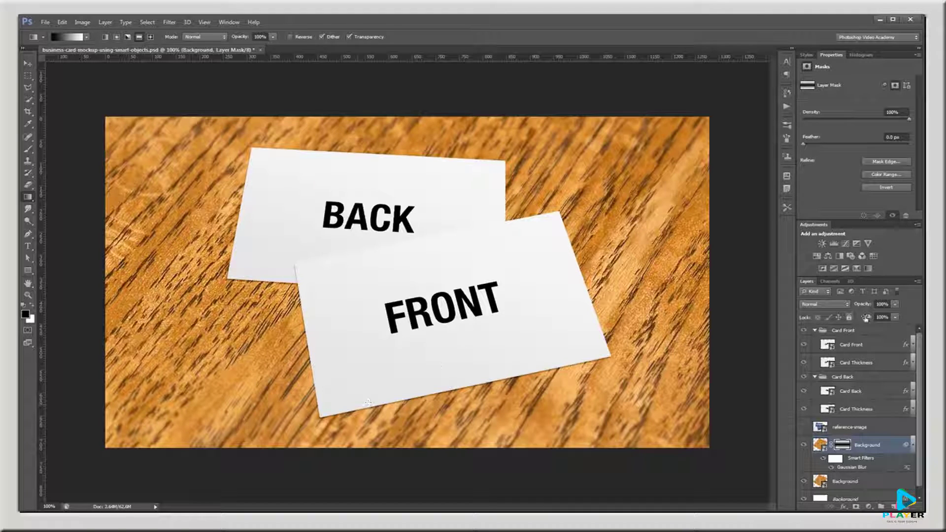
Step: Duplicate the Card Front layer and rename the upper copy Card Front Blur
click(872, 343)
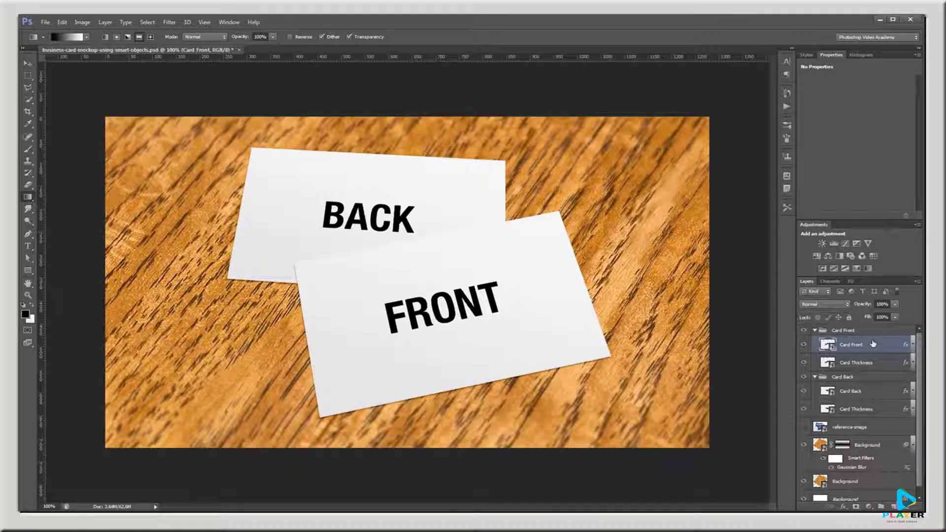
key(ctrl+j)
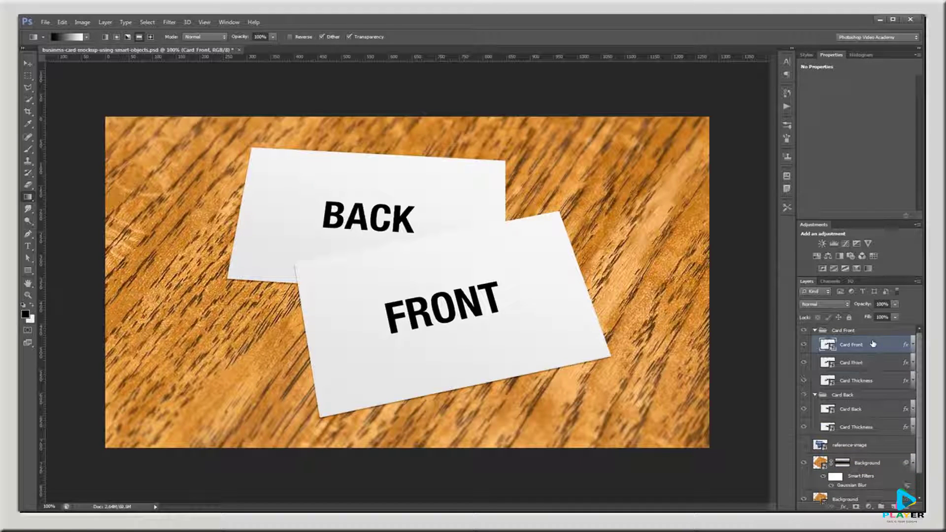
double_click(856, 346)
click(868, 345)
text(Blur)
key(Return)
Step: Apply a 2.5 pixel Gaussian Blur to Card Front Blur and copy the blurred Background's layer mask onto it
click(169, 22)
click(176, 31)
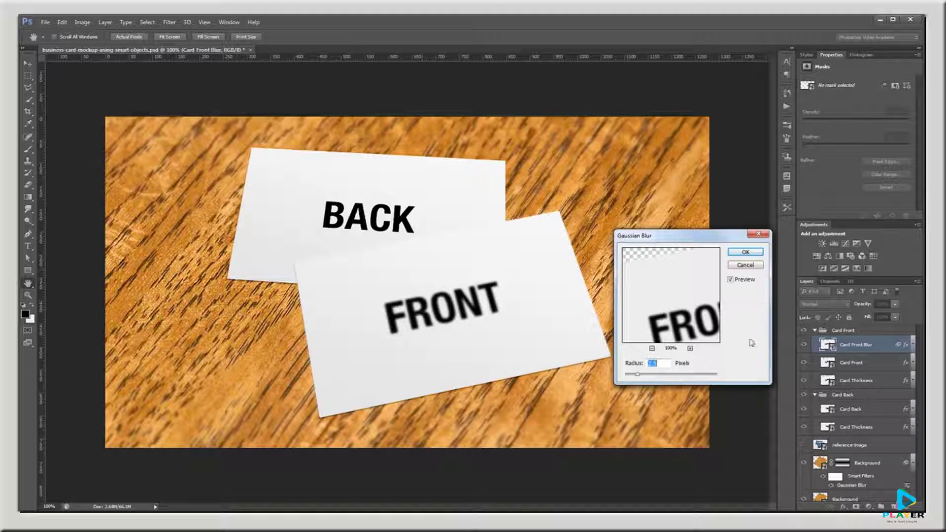
click(746, 253)
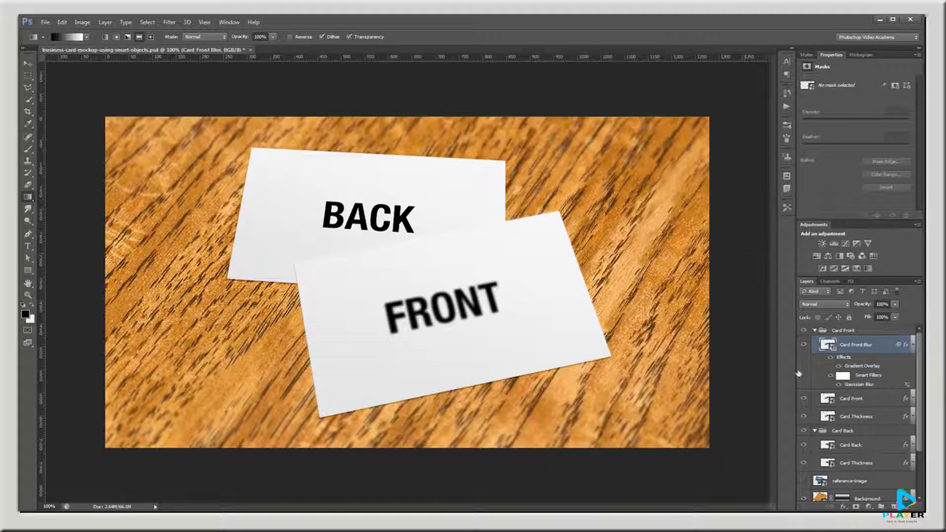
scroll(922, 356, down, 1)
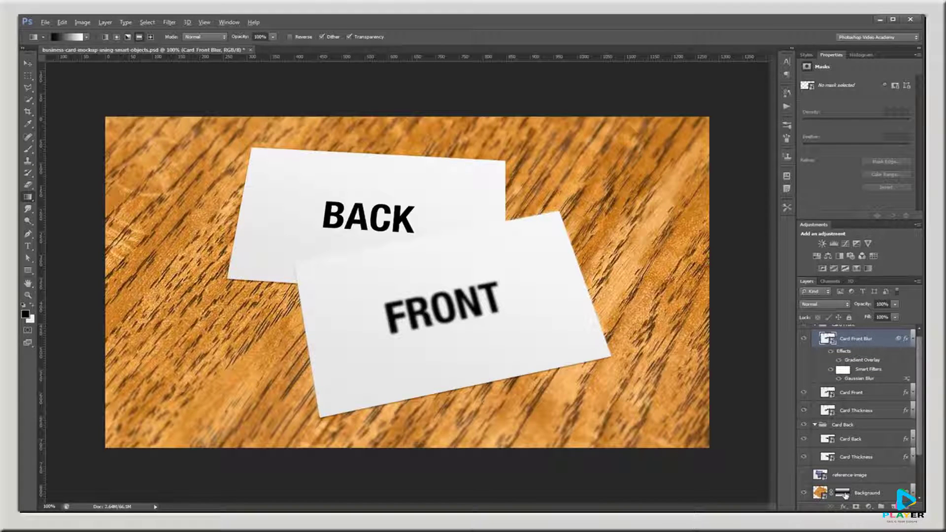
drag(845, 495, 878, 338)
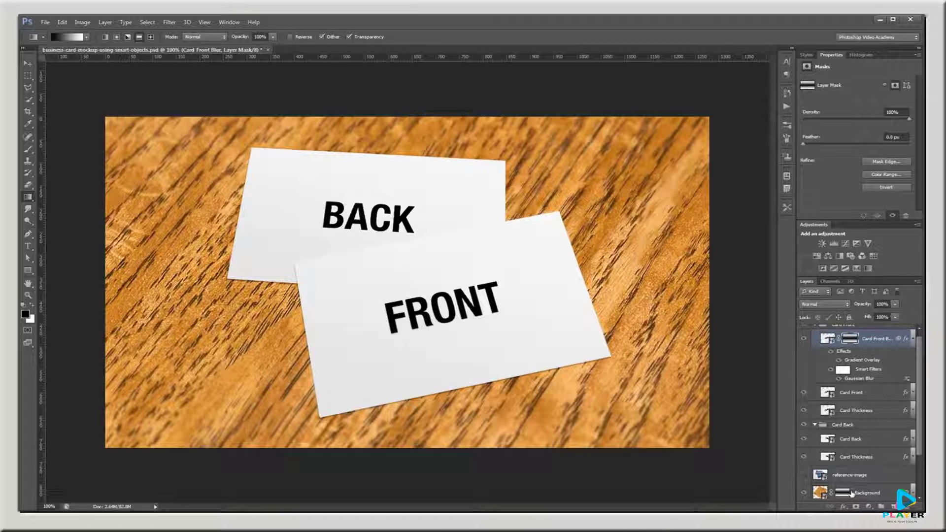
click(913, 340)
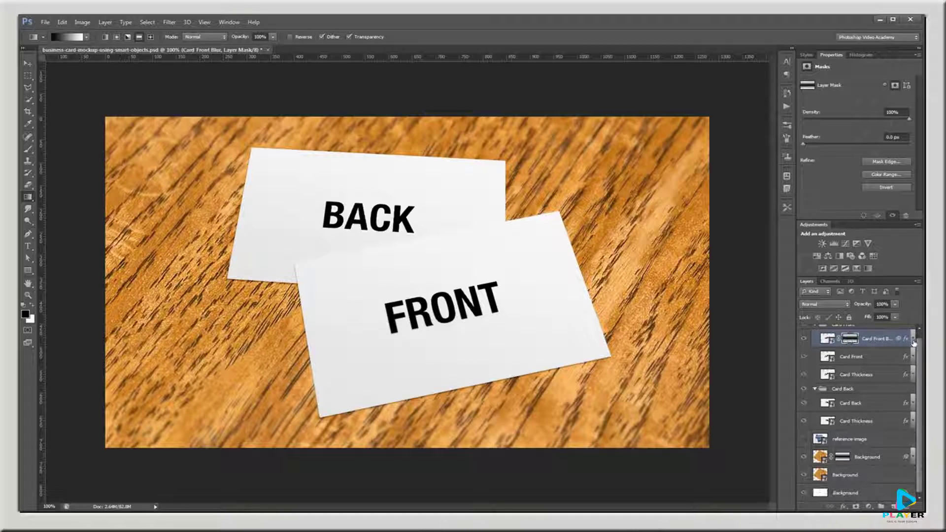
Step: Duplicate the Card Back layer and rename the upper copy Card Back Blur
click(869, 406)
key(ctrl+j)
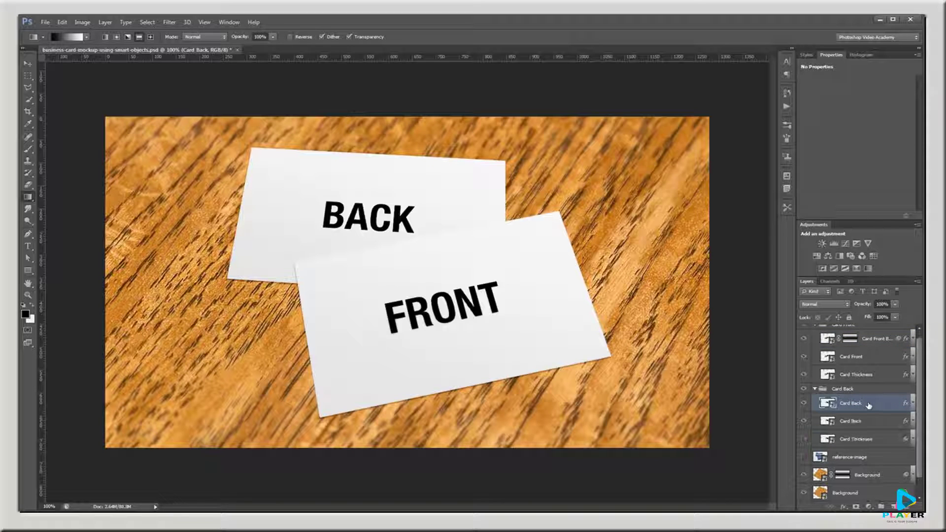
double_click(869, 405)
text(Blur)
key(Return)
Step: Apply a 2.5 pixel Gaussian Blur to Card Back Blur and copy the layer mask from Card Front Blur onto it
click(169, 21)
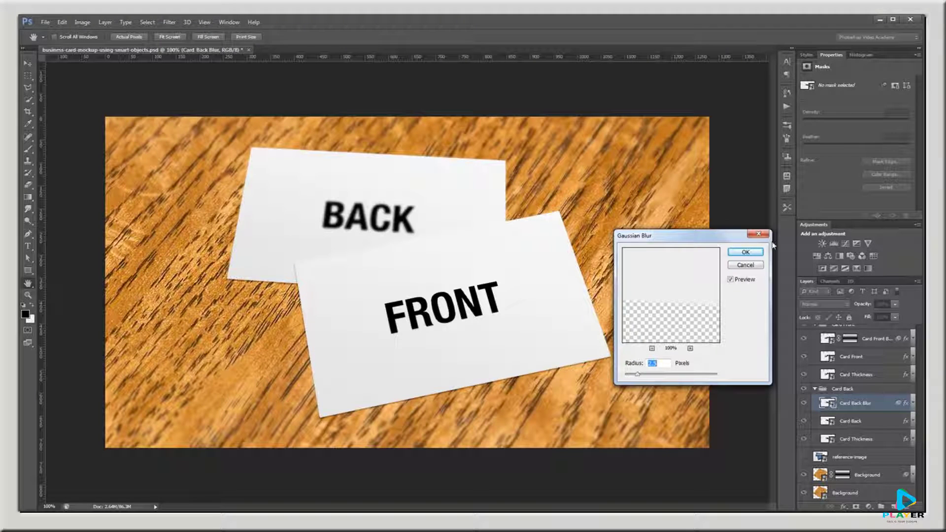
click(745, 252)
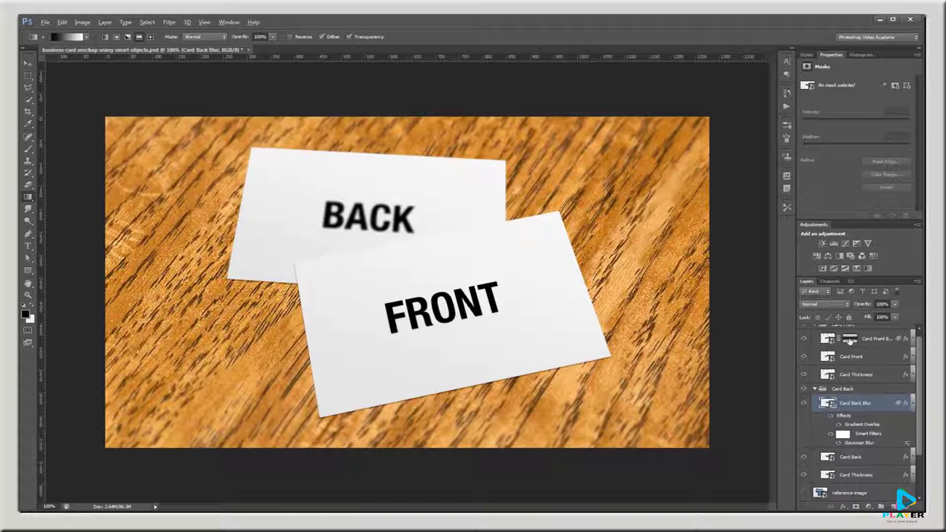
drag(849, 341, 856, 404)
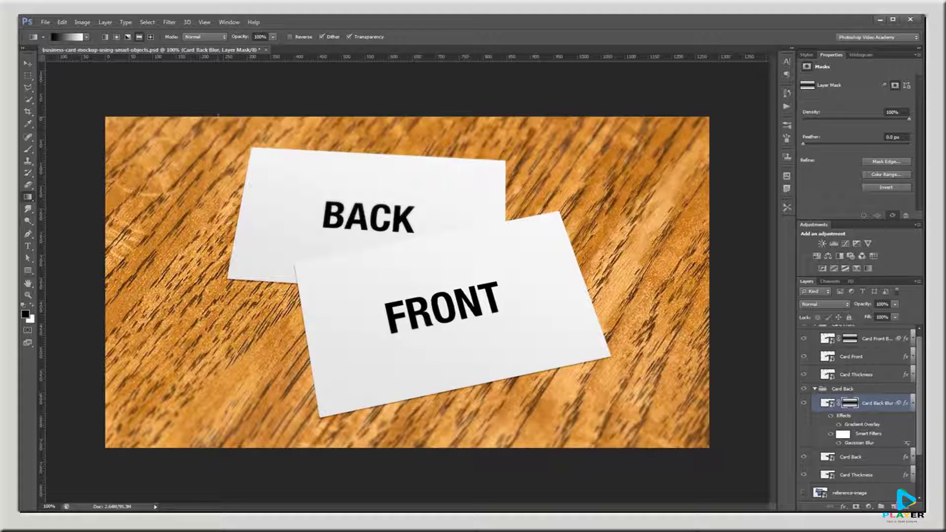
key(v)
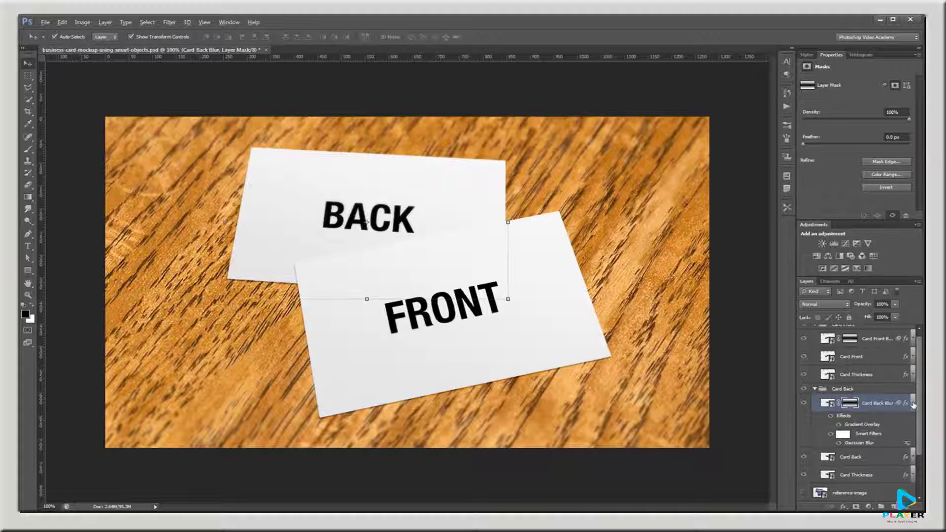
click(913, 404)
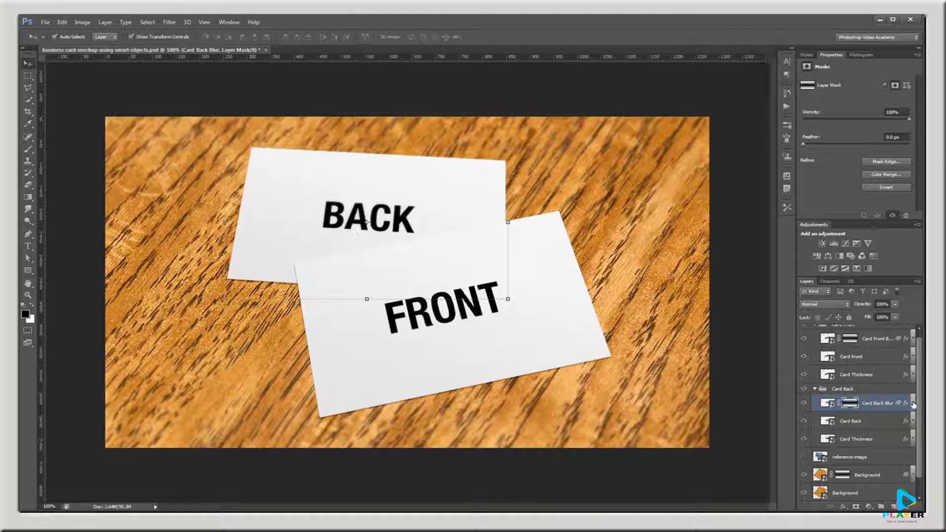
Step: Collapse both card groups and add a Curves adjustment above Card Front, darkening the midtones from input 163 to output 88
click(814, 389)
click(815, 330)
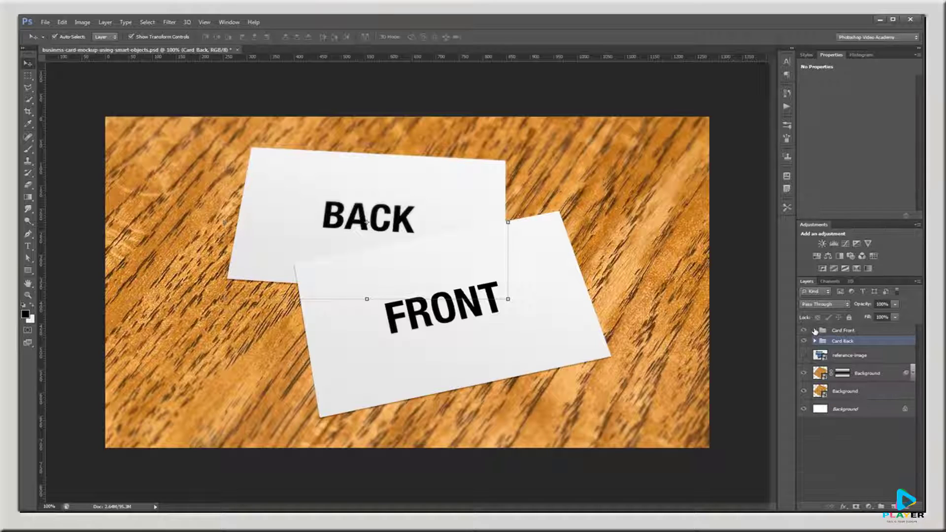
click(869, 332)
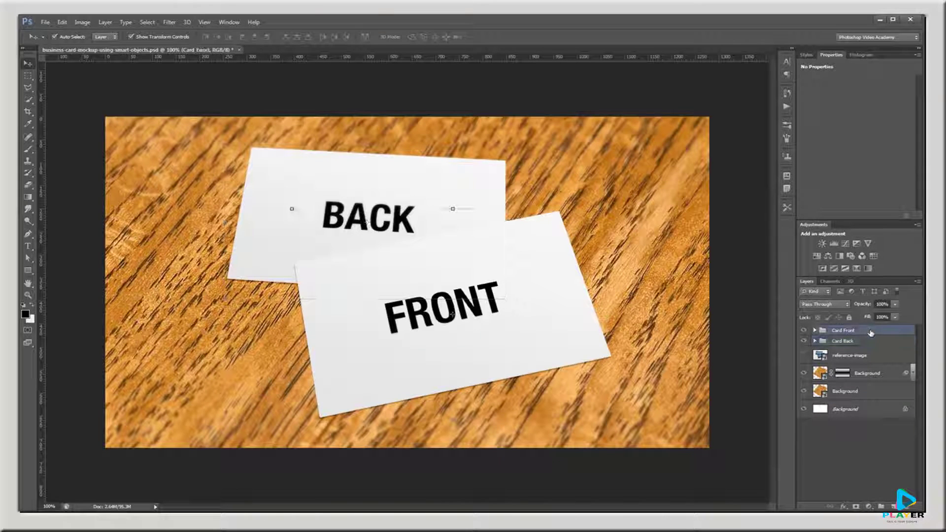
click(844, 244)
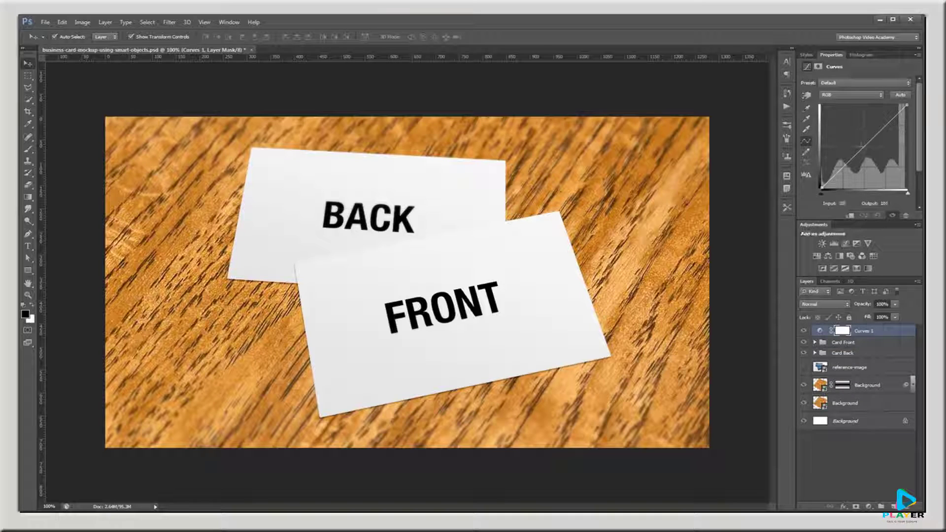
drag(876, 135, 876, 159)
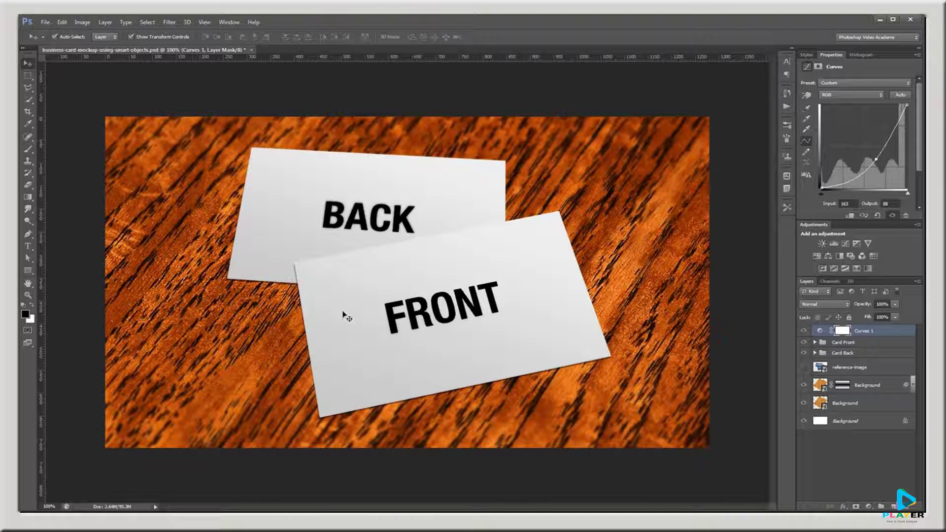
Step: Paint black with an 800 pixel brush over the middle of the Curves mask to form a vignette, and compare the image with and without it
key(b)
mouse_move(408, 281)
mouse_down()
mouse_move(393, 293)
mouse_move(315, 270)
mouse_move(529, 276)
mouse_up()
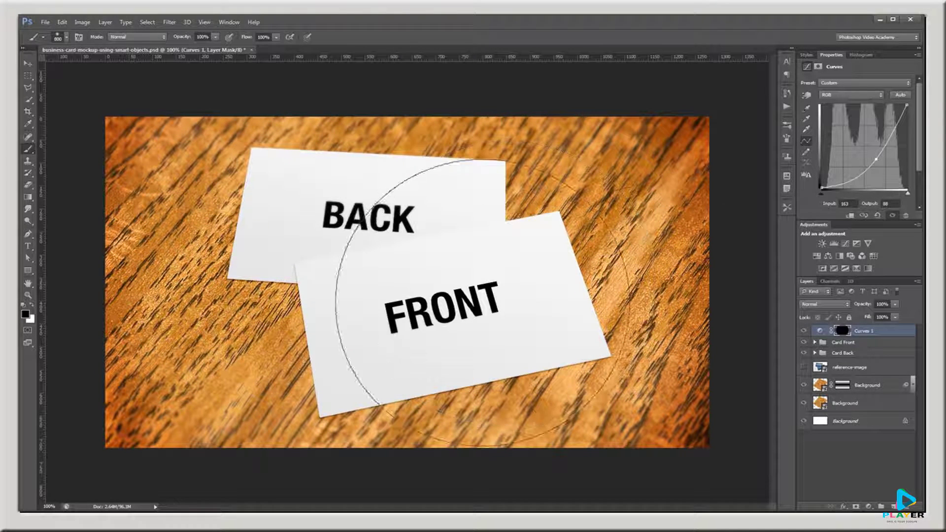
click(804, 331)
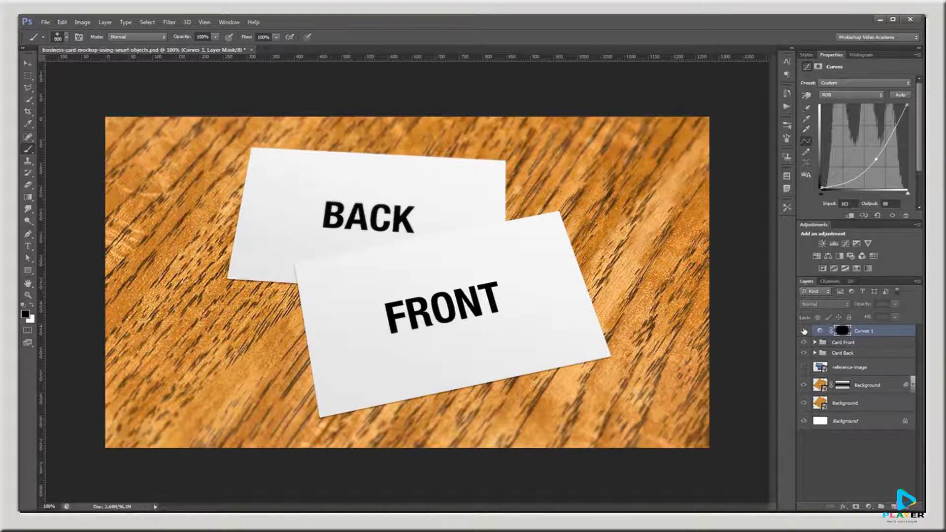
click(805, 332)
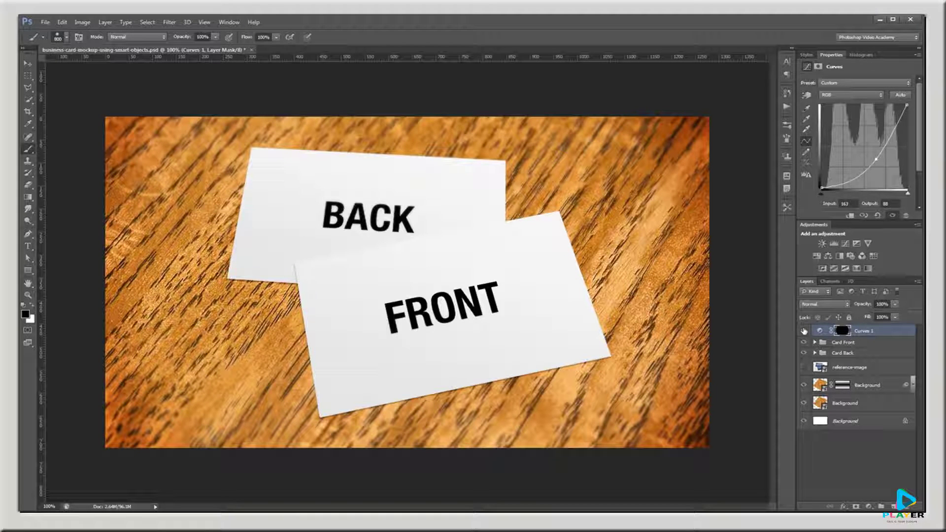
click(804, 331)
click(804, 331)
Step: Open the wood Background layer's smart object and add a new layer above the wood texture
key(v)
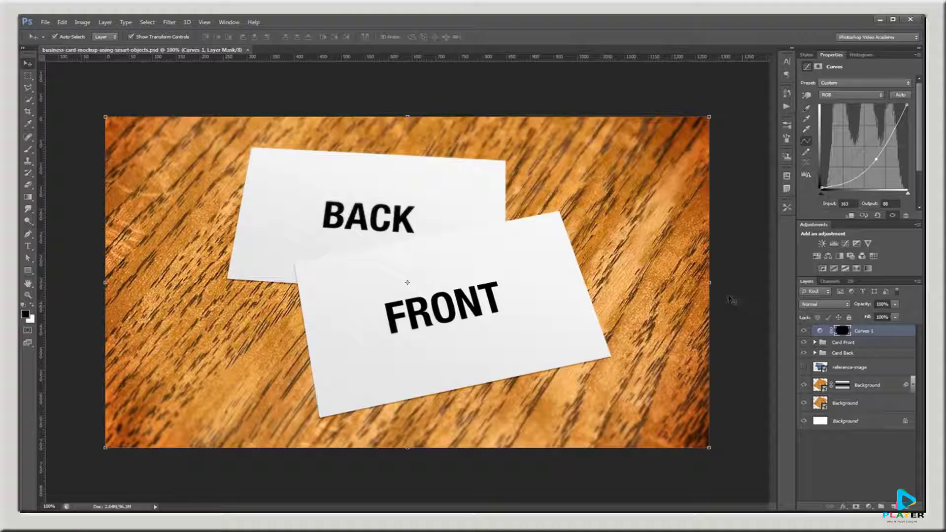
click(731, 299)
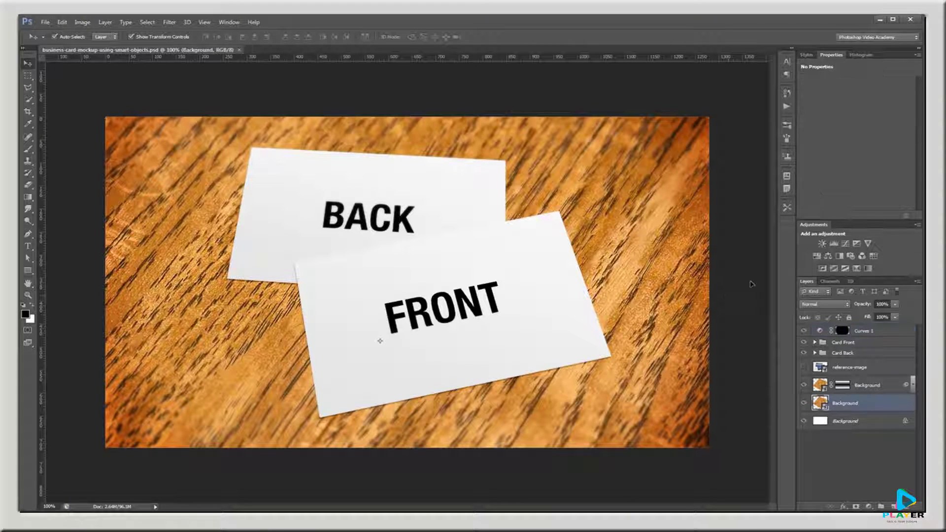
double_click(818, 404)
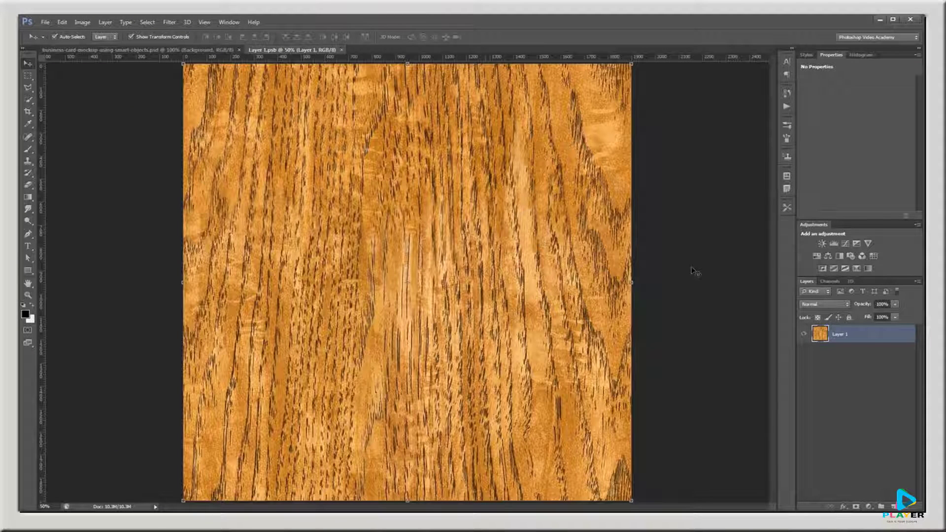
click(893, 507)
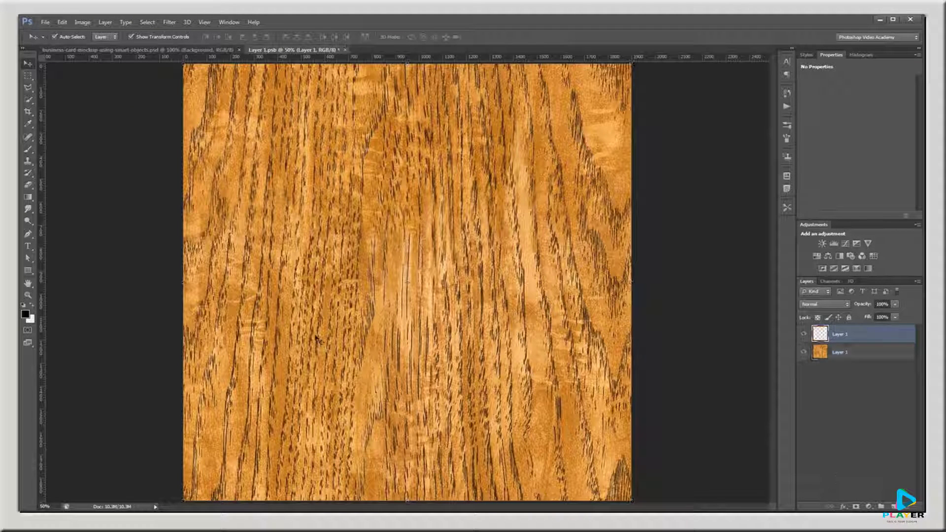
Step: Fill the new layer with a light greyish pink, then close the smart object and save its changes
click(25, 314)
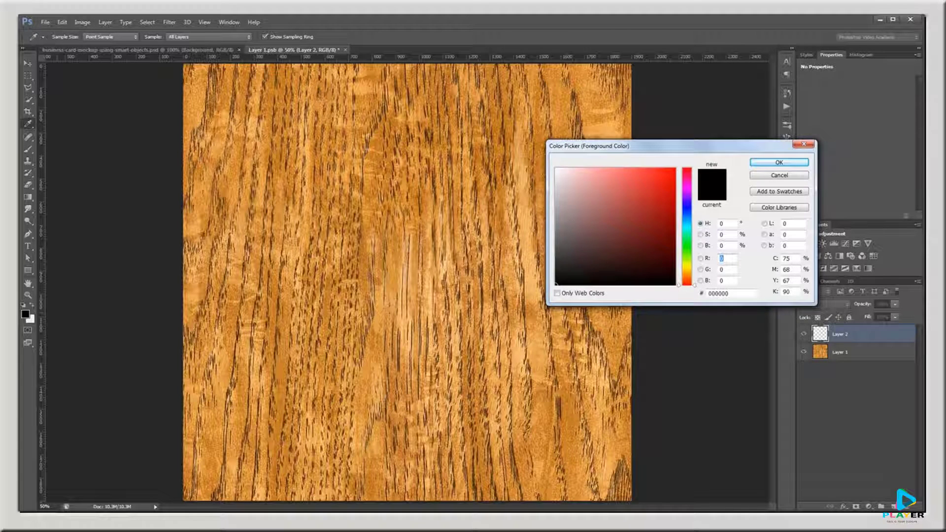
click(567, 202)
click(779, 162)
key(g)
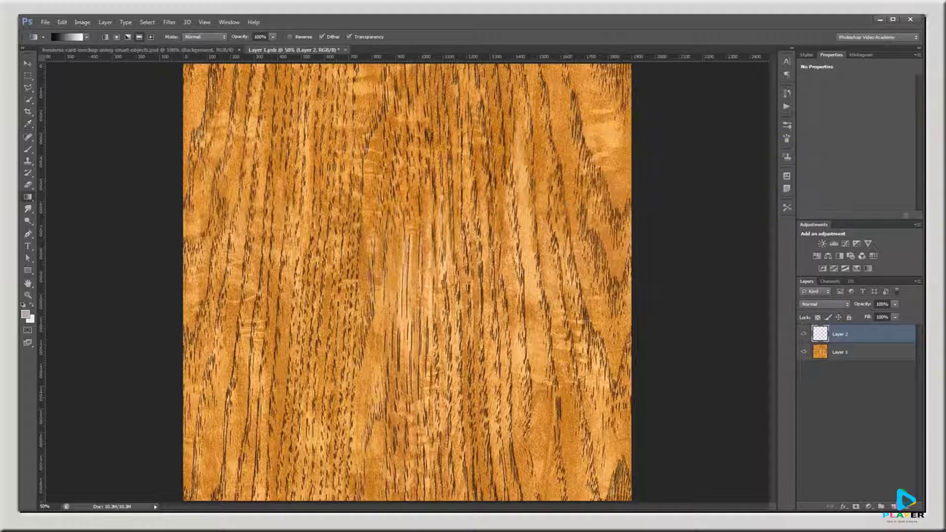
key(shift+g)
click(518, 226)
key(ctrl+w)
key(Return)
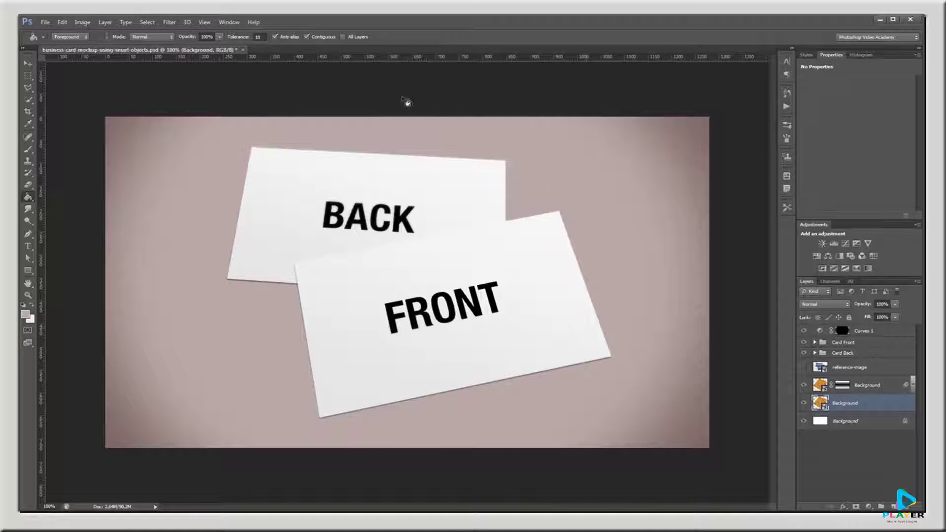
Step: Switch to the Project Files folder and open card-design-back.png and card-design-front.png in Photoshop
key(v)
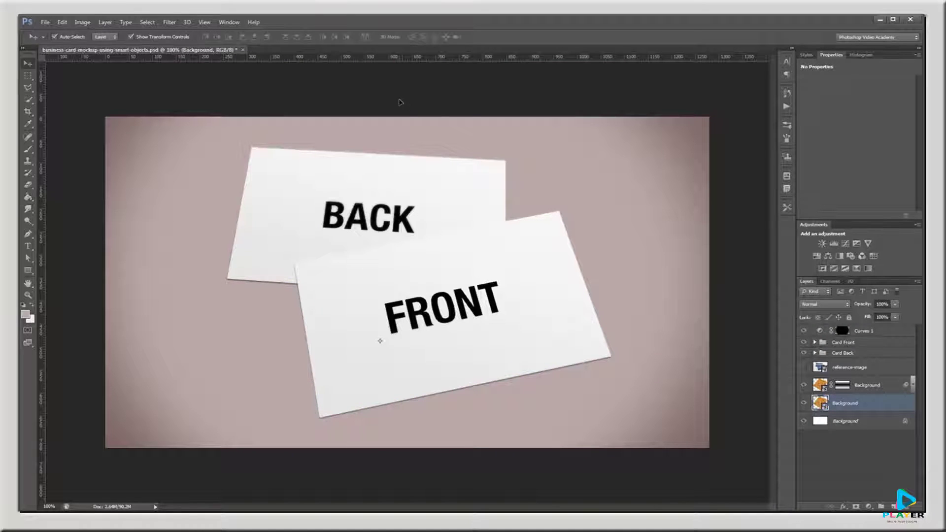
key(alt+Tab)
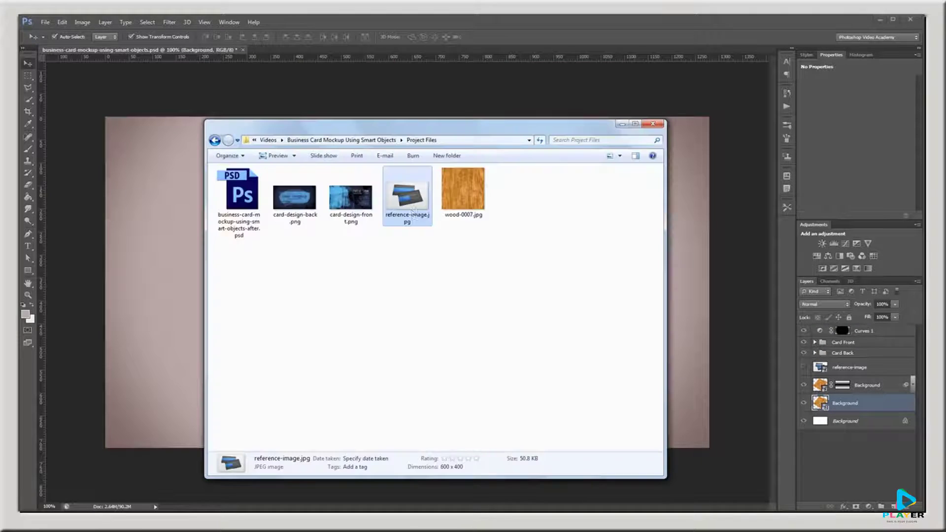
click(306, 200)
ctrl+click(351, 197)
drag(351, 197, 19, 387)
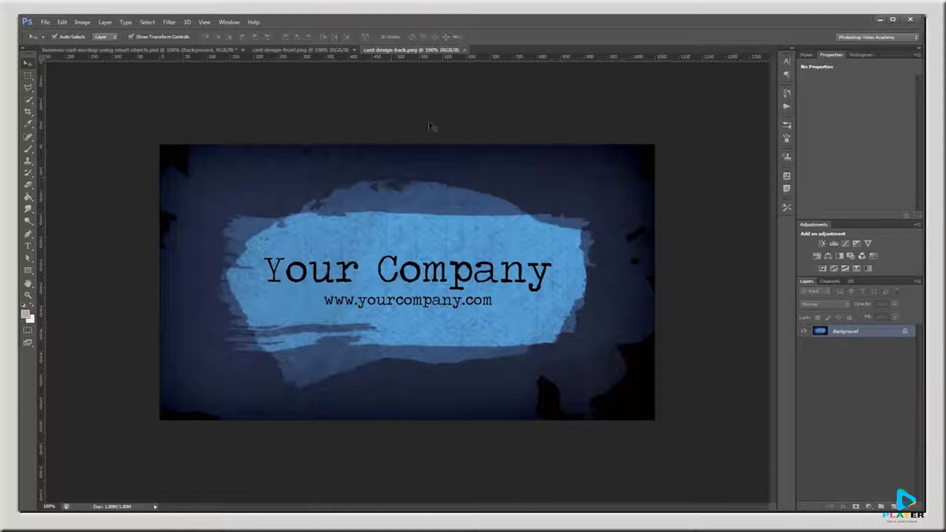
Step: Copy the entire card-design-back.png image and paste it above the BACK text inside the Card Back smart object
key(ctrl+a)
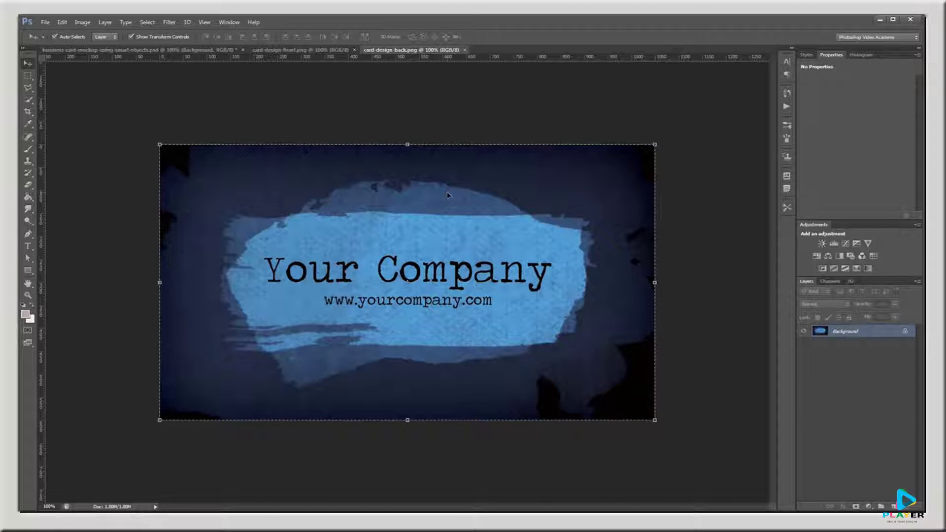
key(ctrl+Tab)
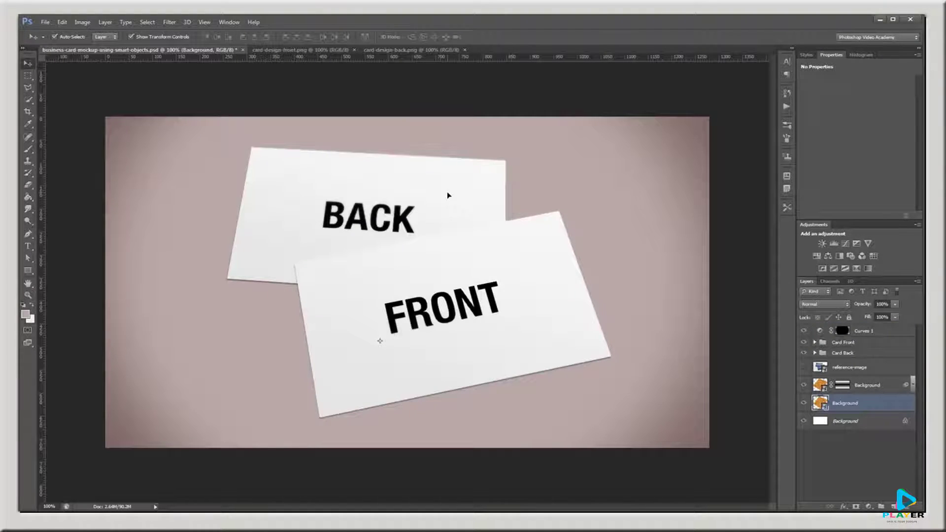
click(815, 353)
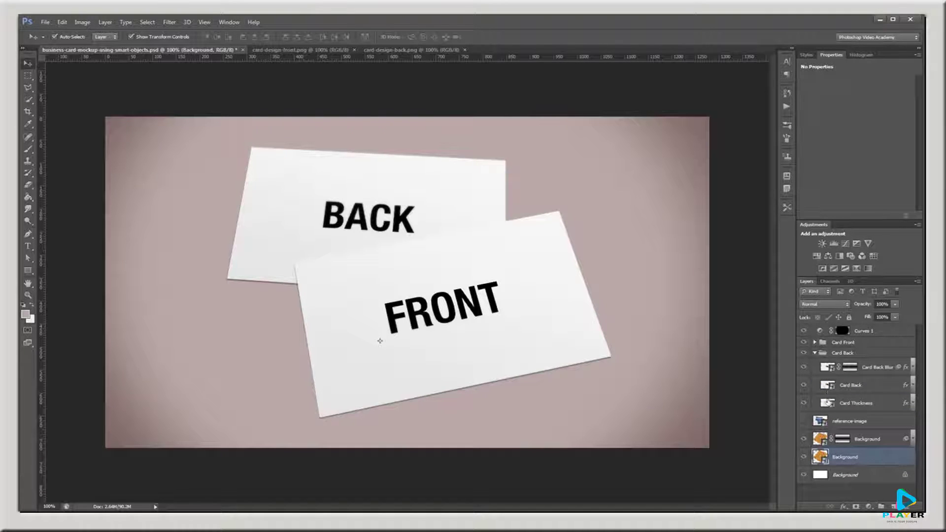
double_click(827, 385)
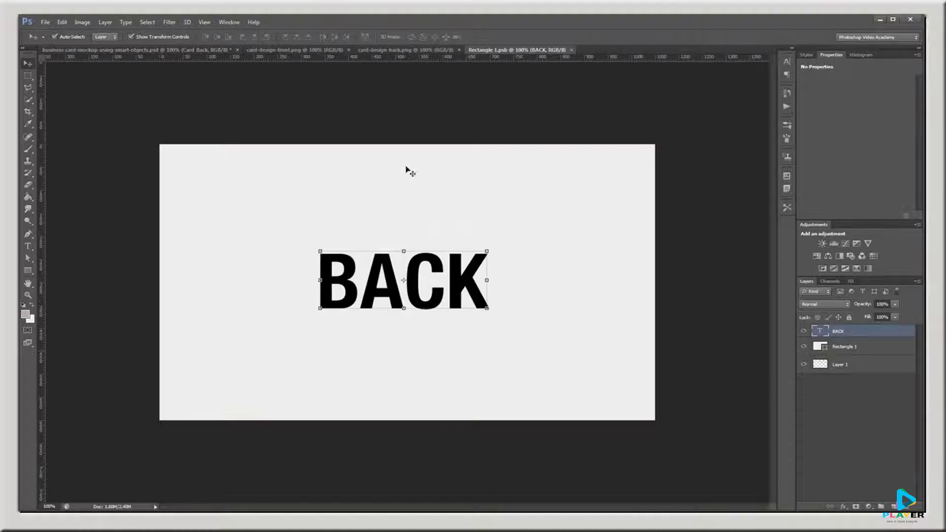
key(ctrl+v)
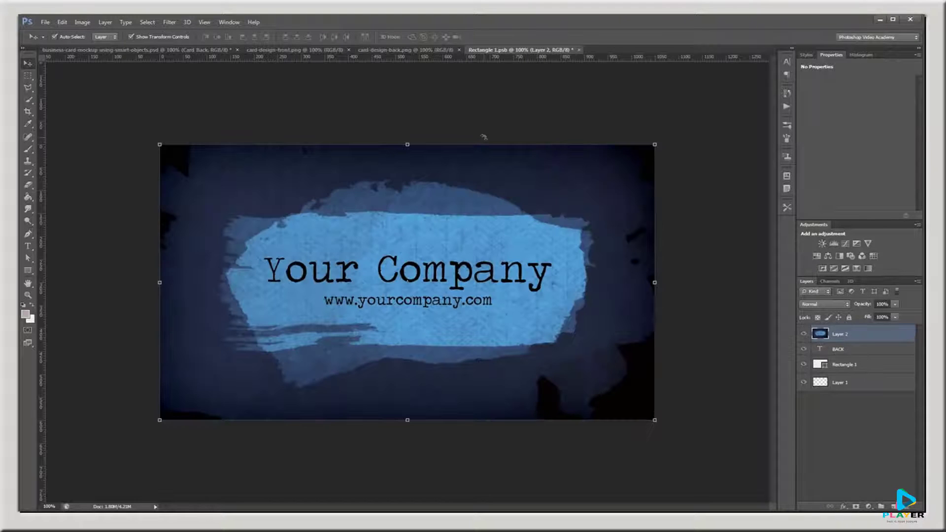
Step: Close the card back smart object with its changes saved, and select the entire card-design-front.png image for copying
key(ctrl+w)
key(Return)
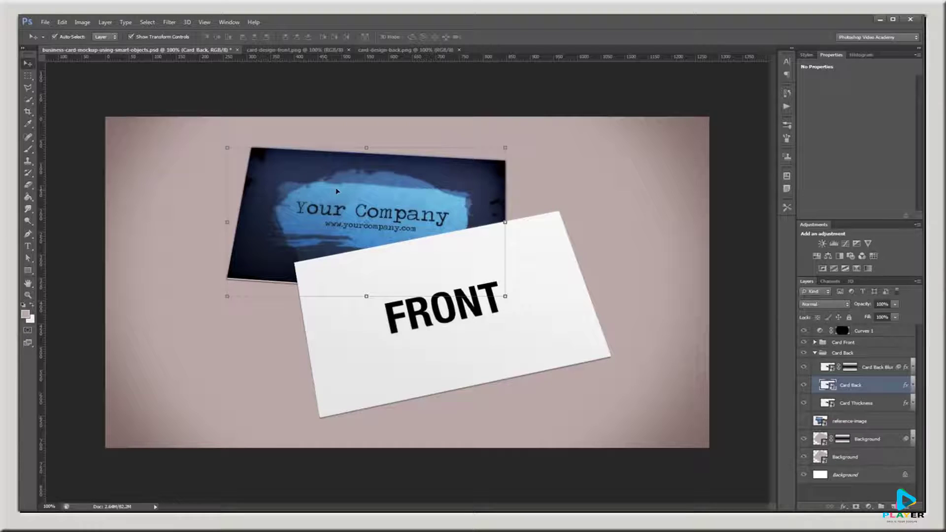
key(ctrl+Tab)
key(ctrl+a)
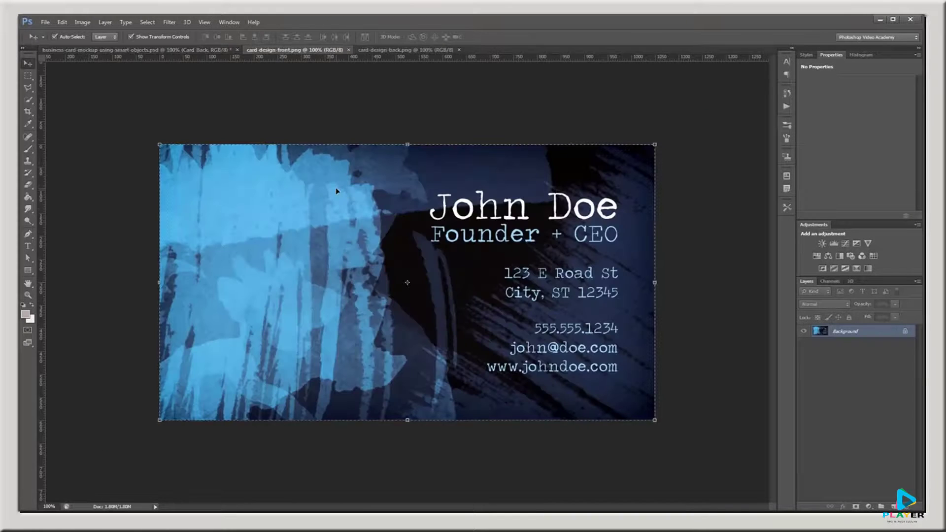
Step: Paste the front design above the FRONT text inside the Card Front Blur layer's smart object, then close it and save its changes
click(216, 50)
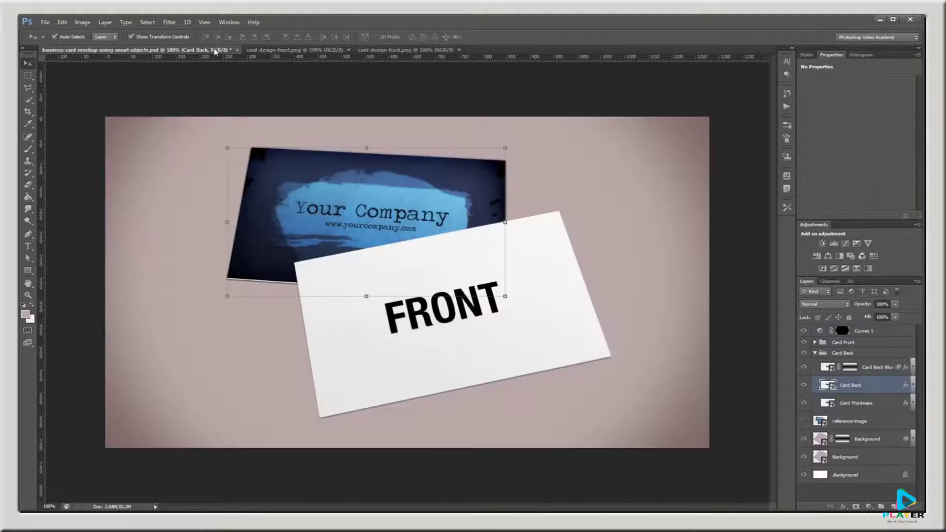
click(815, 342)
double_click(826, 355)
key(ctrl+v)
key(ctrl+w)
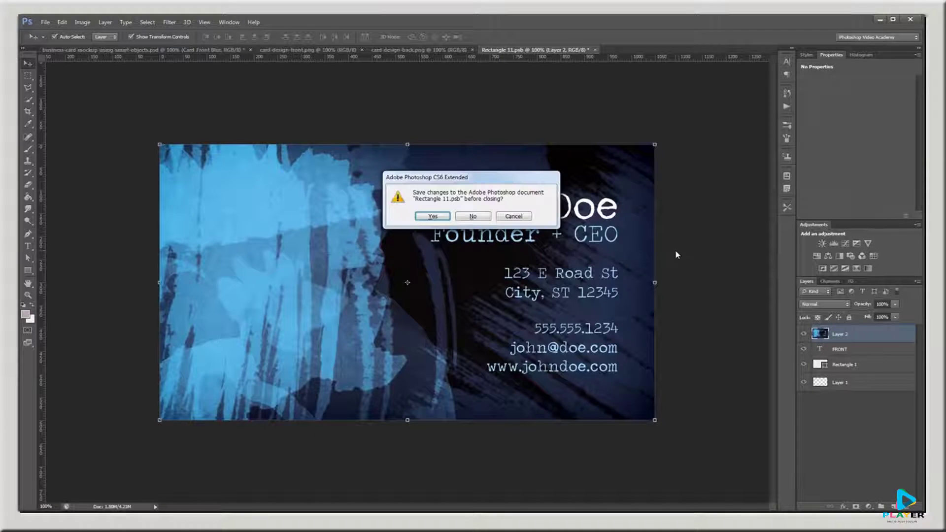
key(Return)
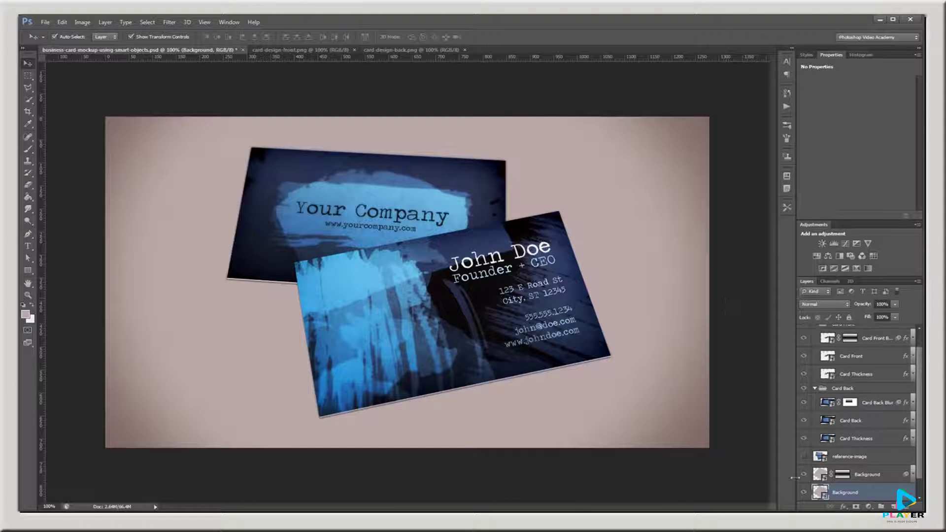
Step: Delete the pink fill layer inside the lower Background smart object to restore the wood texture, and close it with changes saved
double_click(821, 493)
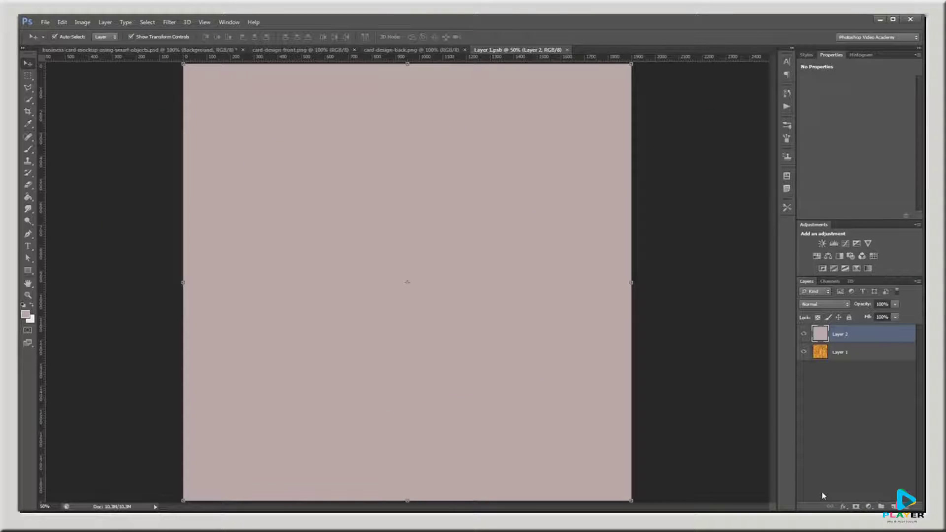
key(Delete)
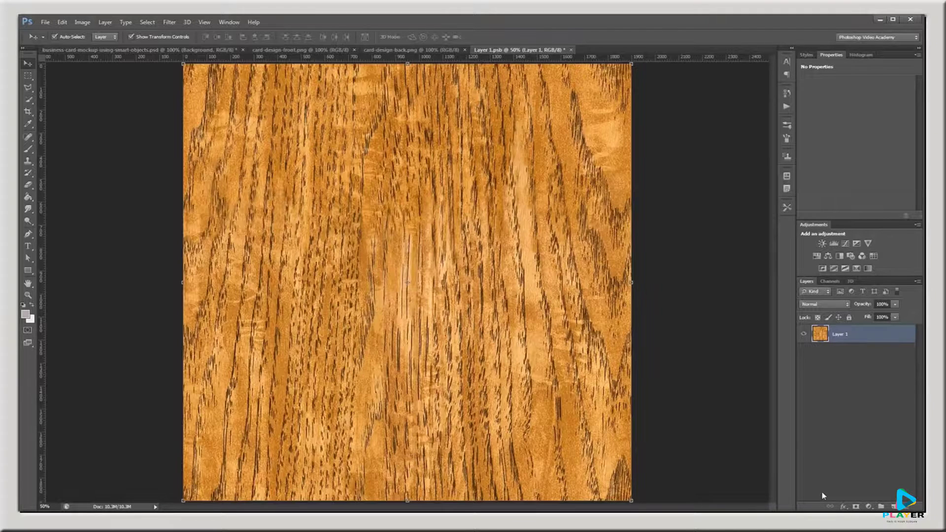
key(ctrl+w)
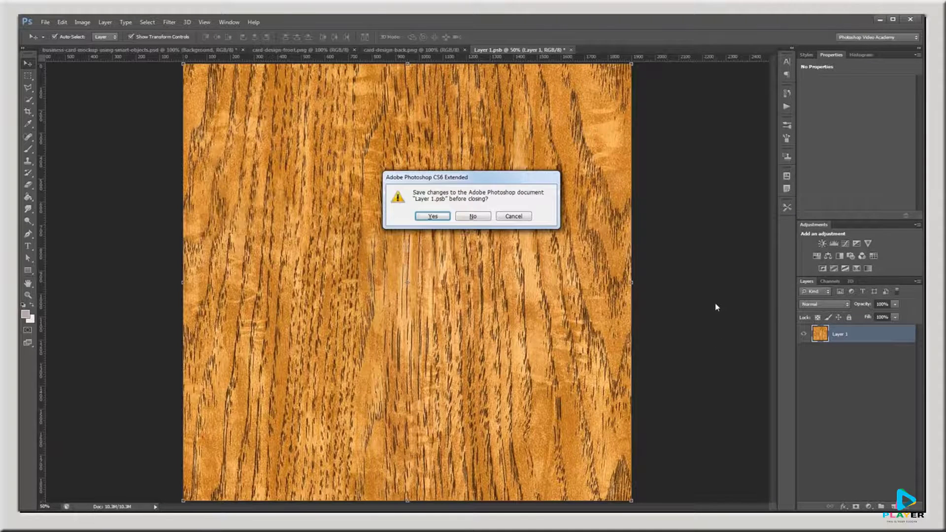
key(Return)
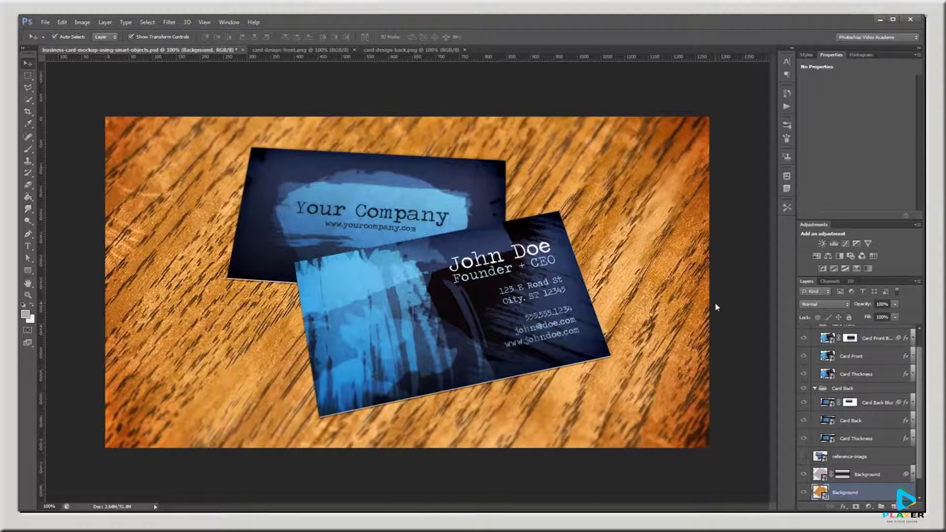